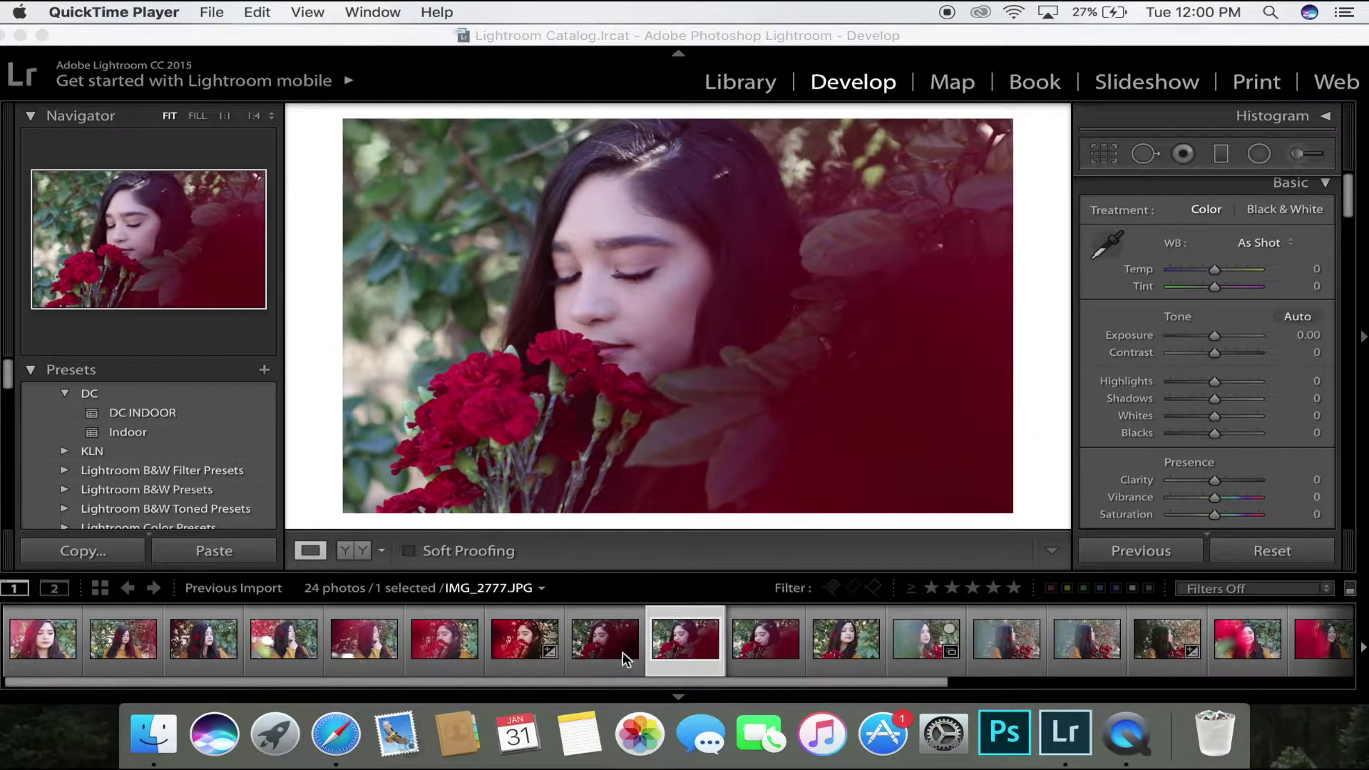
Step: Browse the filmstrip and select photo IMG_2782.JPG for editing
scroll(629, 649, right, 5)
scroll(629, 648, left, 5)
scroll(629, 649, left, 1)
scroll(460, 663, right, 7)
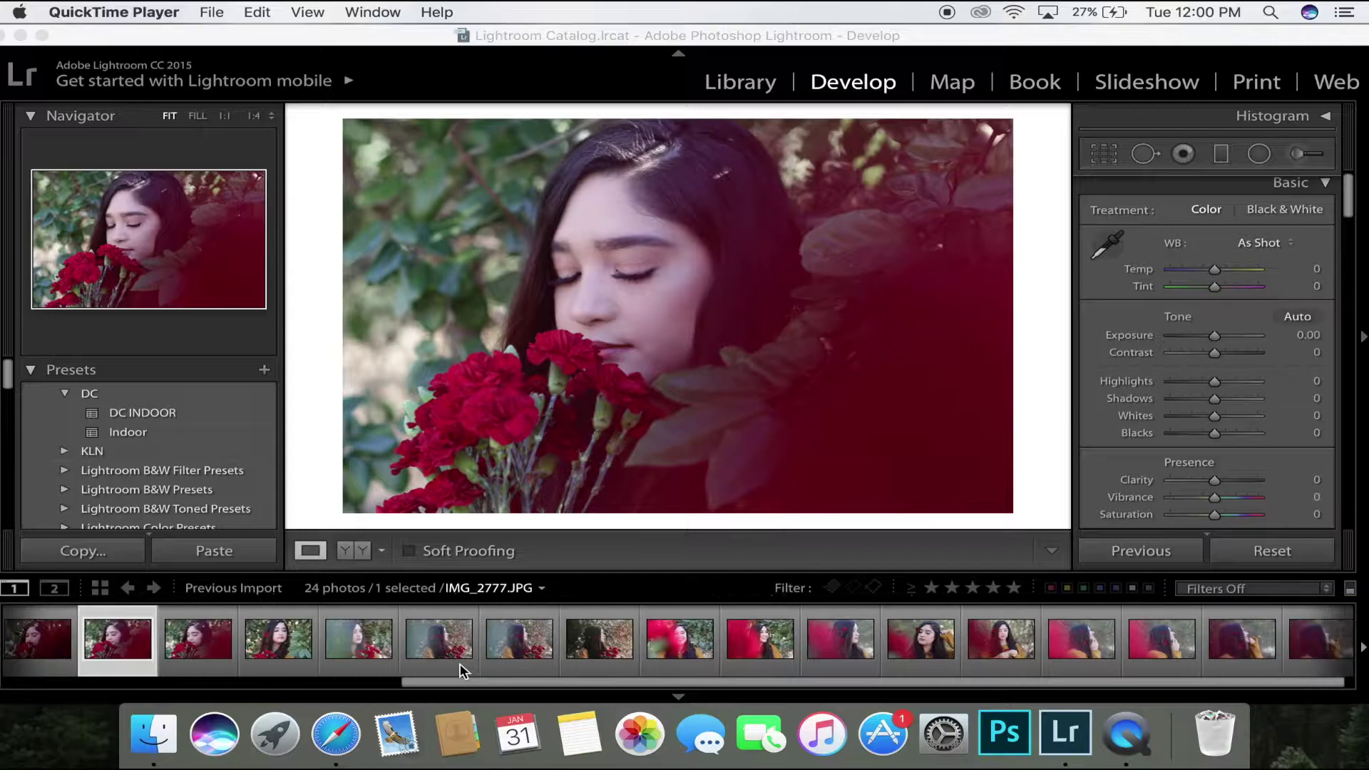
click(438, 632)
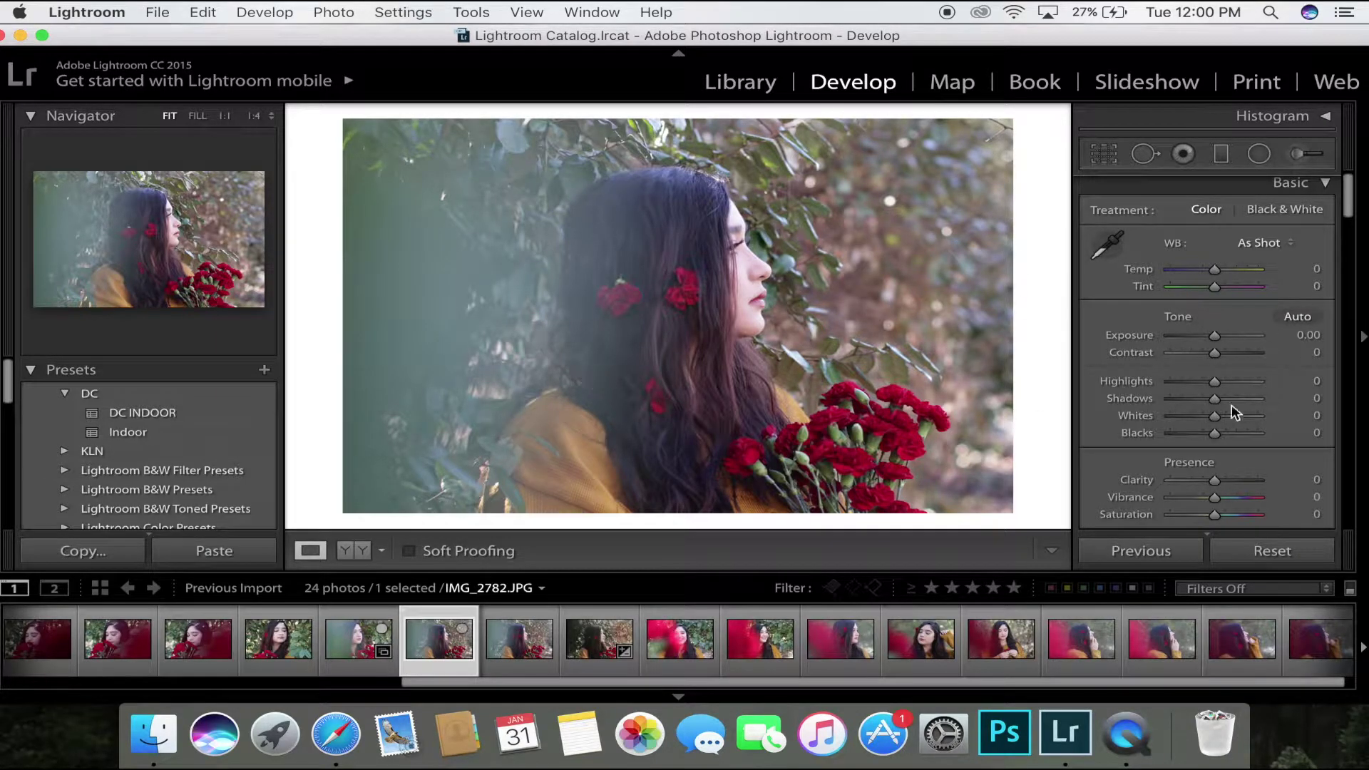
Step: Apply the DC INDOOR preset from the DC preset group to the photo
scroll(147, 393, down, 3)
scroll(147, 398, up, 3)
scroll(147, 397, down, 1)
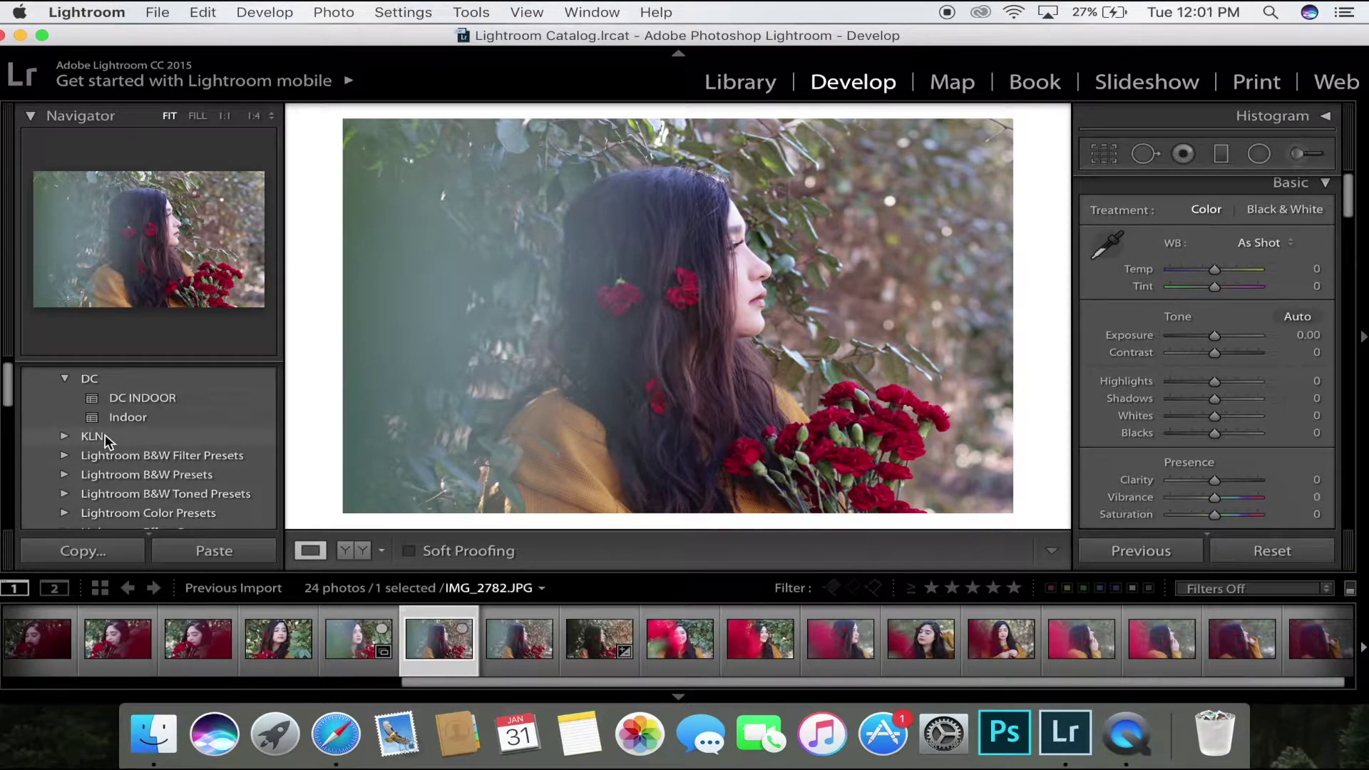
scroll(105, 434, up, 1)
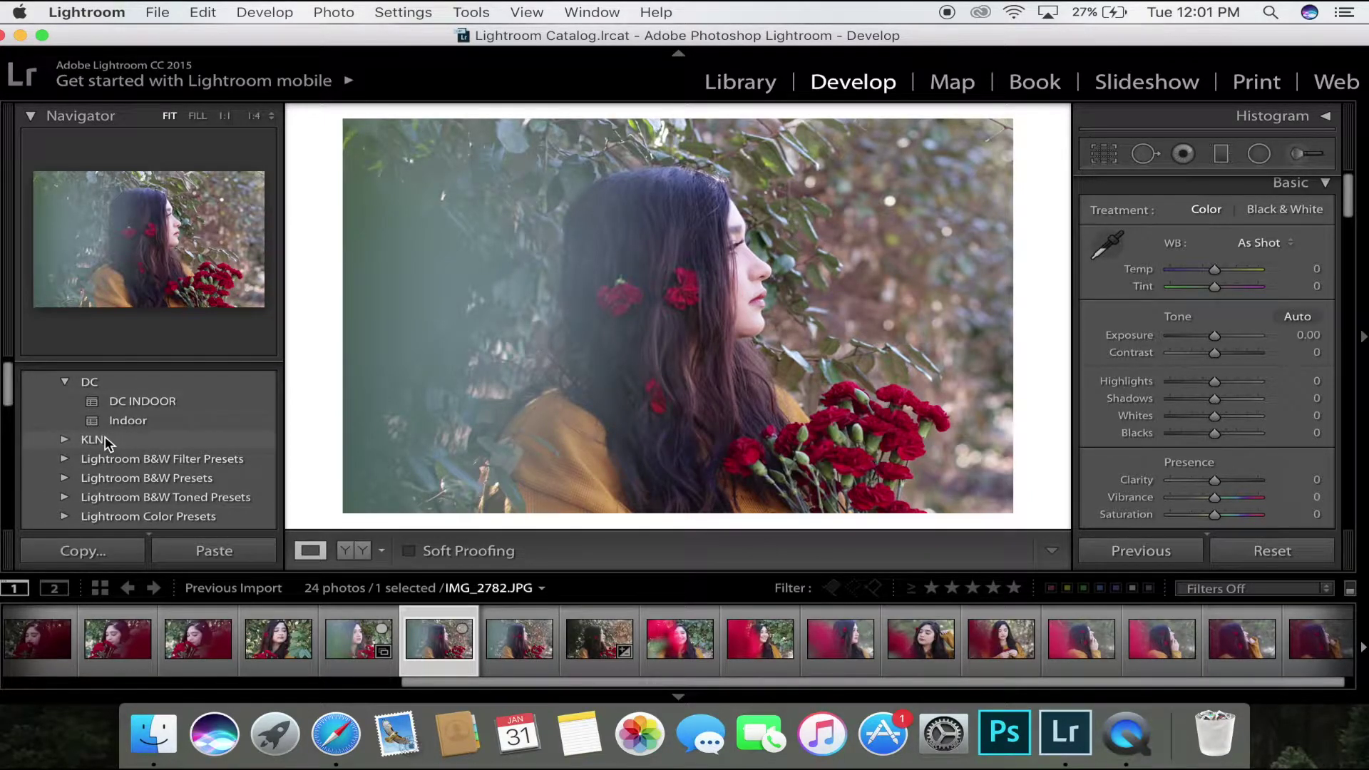
scroll(66, 400, up, 1)
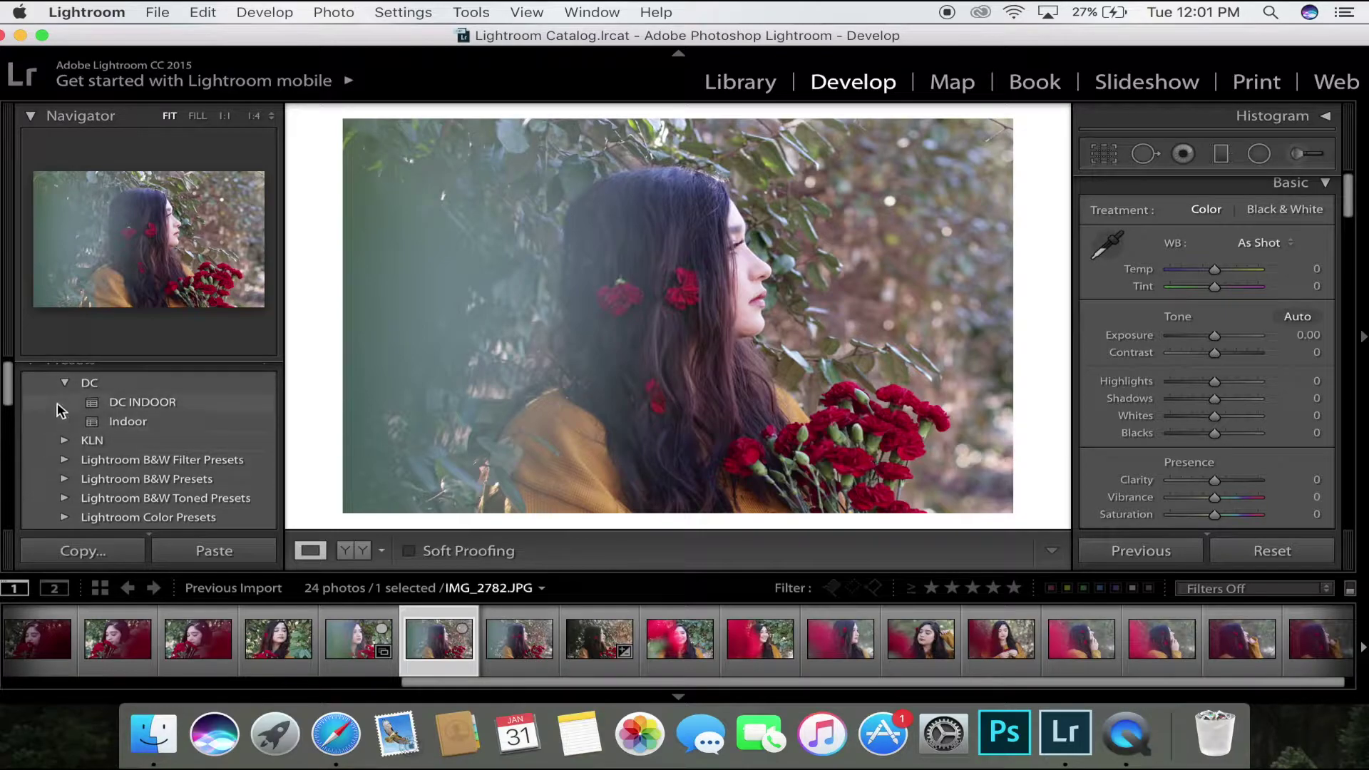
scroll(78, 400, down, 1)
scroll(96, 424, down, 2)
scroll(96, 423, up, 3)
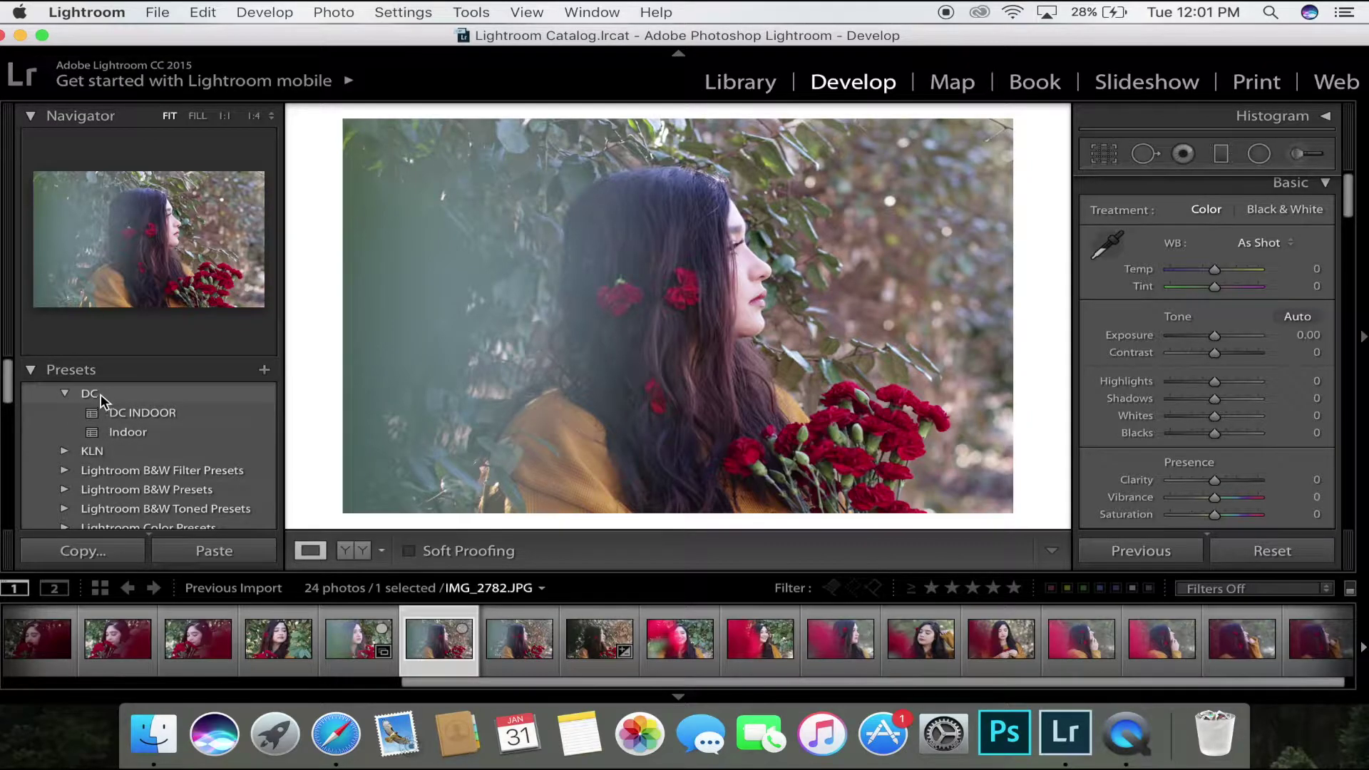
click(124, 411)
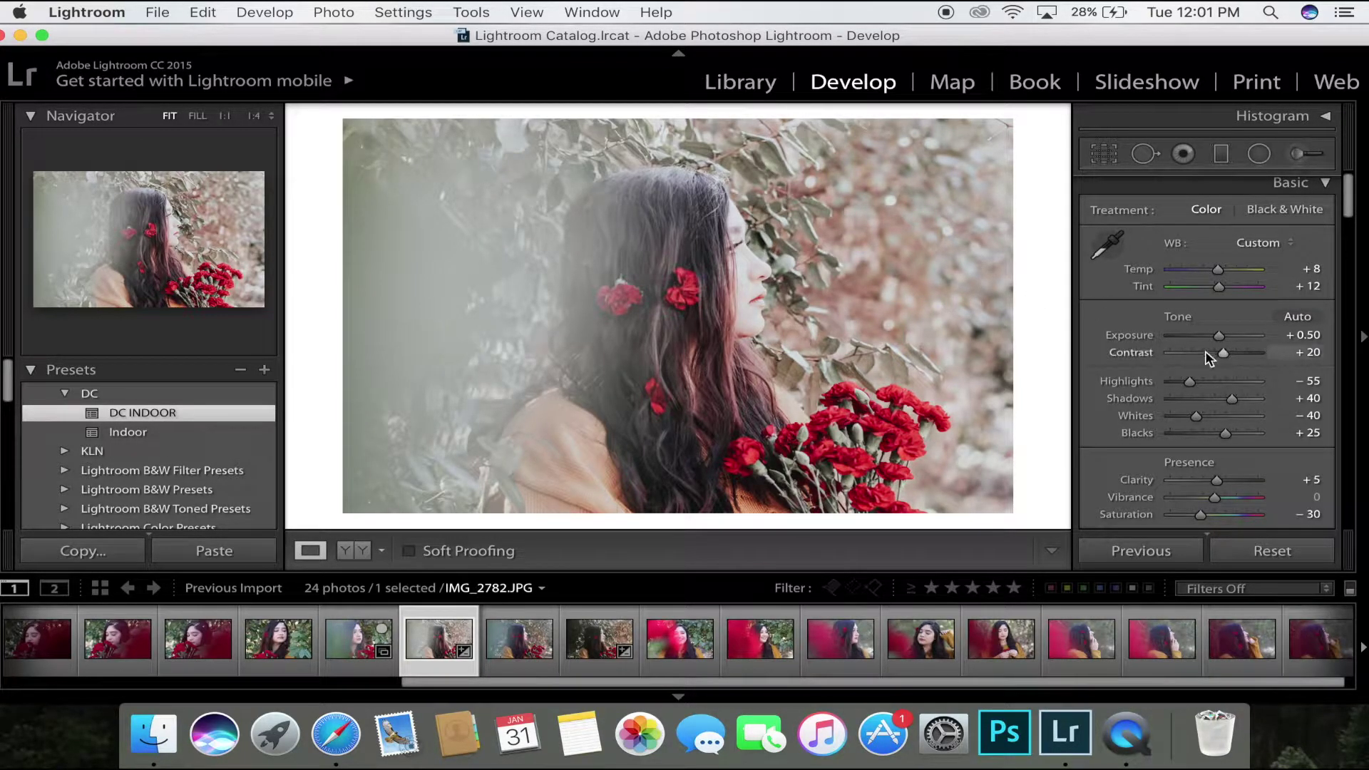
Step: Set the photo's exposure to -0.65 and its white balance temperature to +29
double_click(1221, 336)
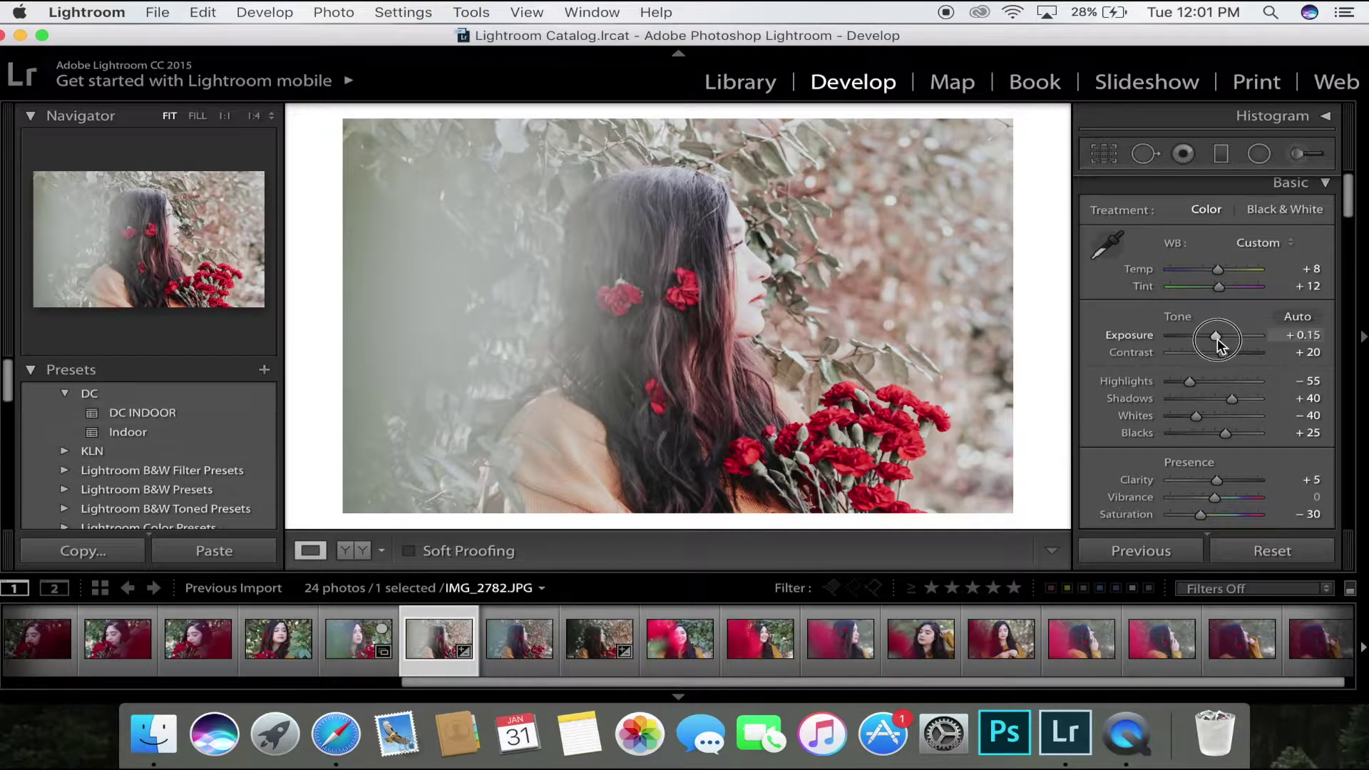
drag(1216, 341, 1207, 340)
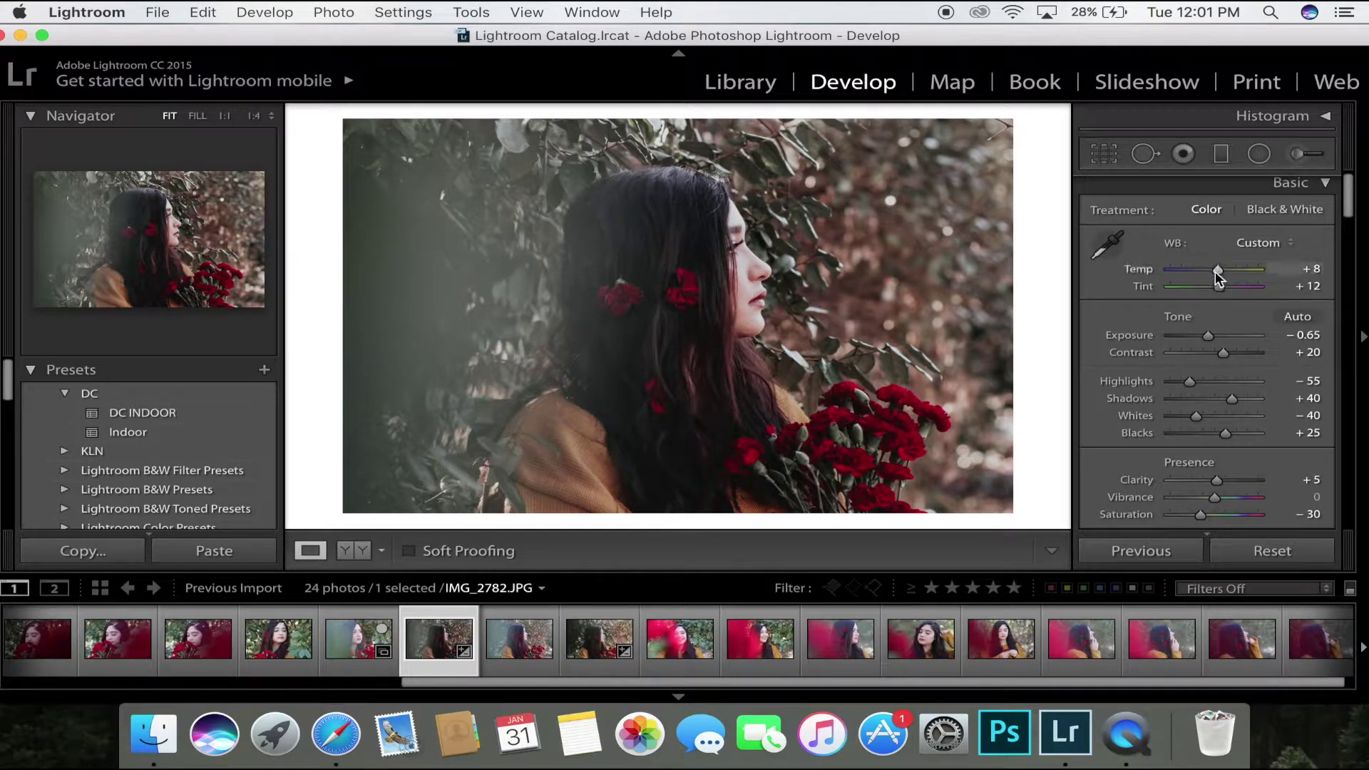
drag(1219, 271, 1228, 271)
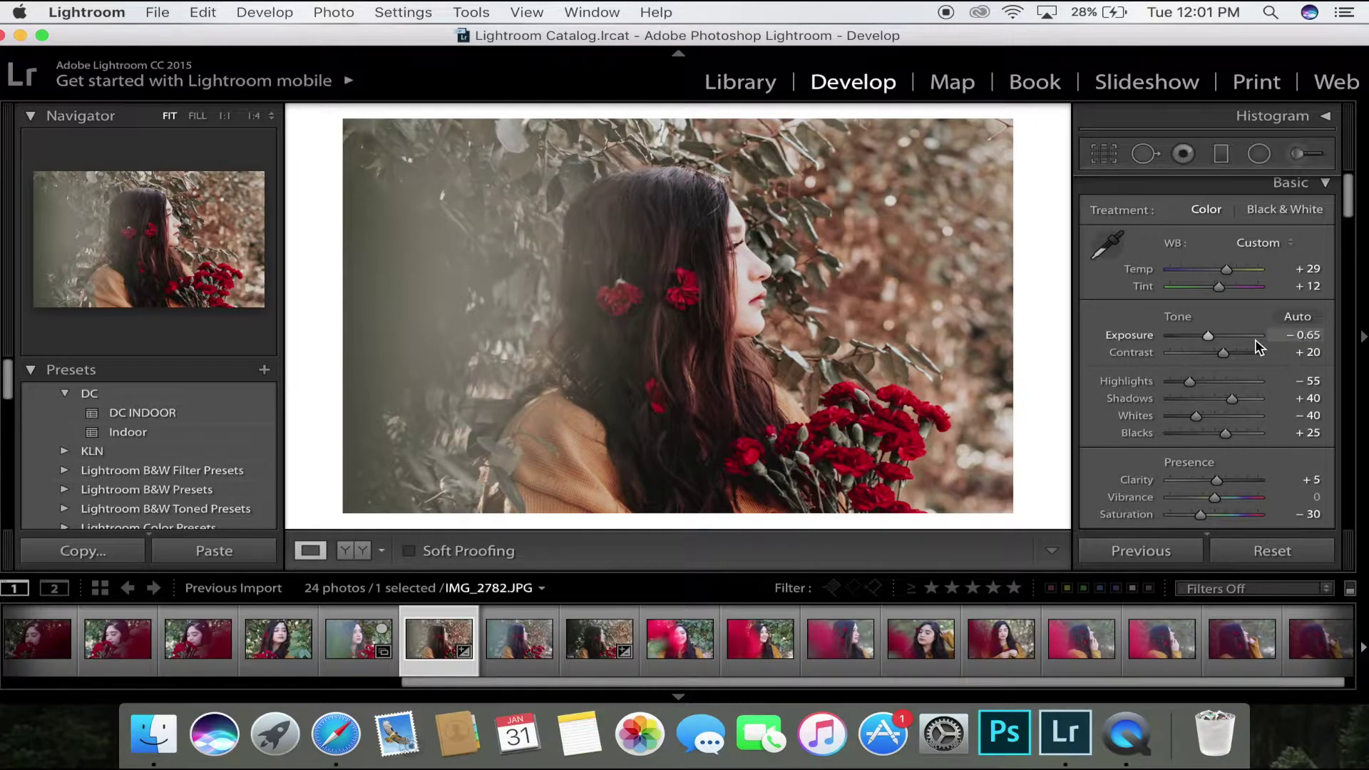
Step: Set the tone values to highlights -86, shadows -40, whites -66 and blacks -8
mouse_move(1188, 383)
mouse_down()
mouse_move(1205, 383)
mouse_move(1179, 388)
mouse_up()
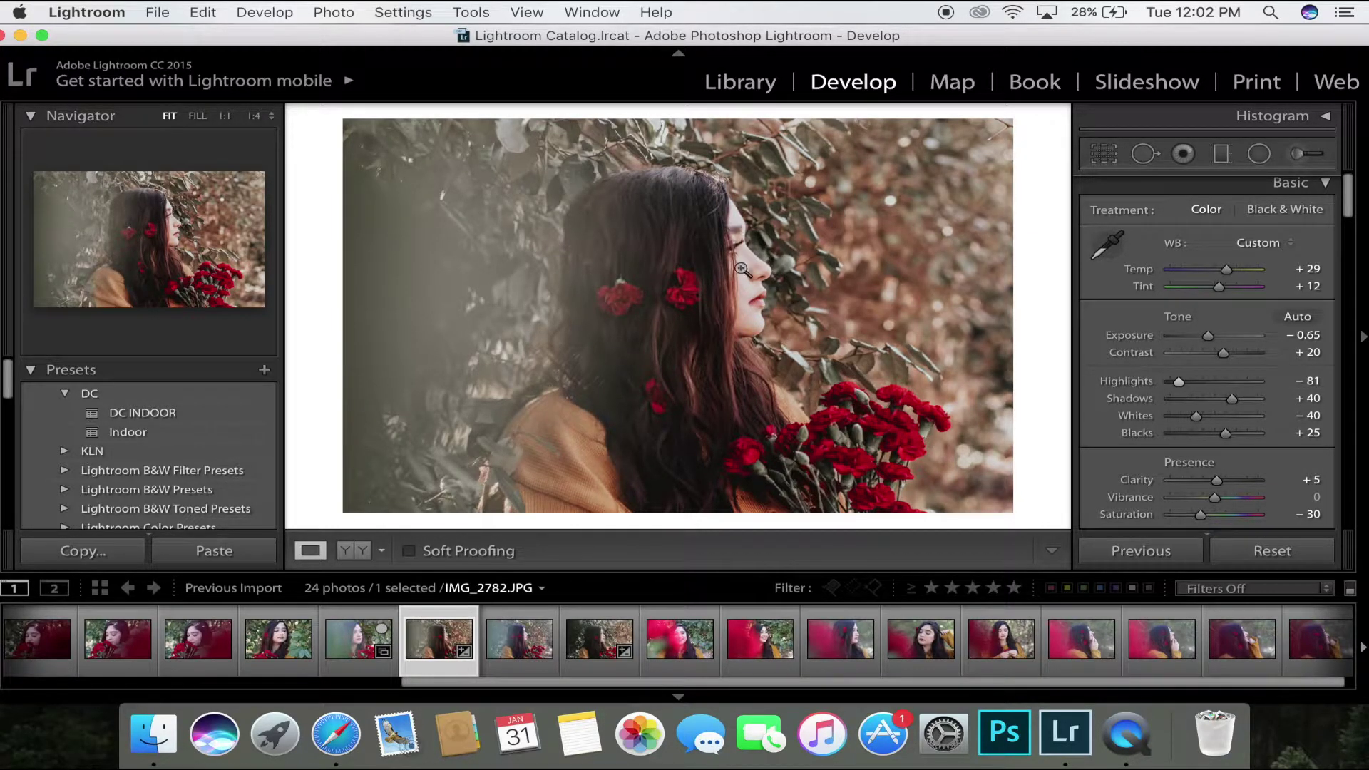
mouse_move(1180, 384)
mouse_down()
mouse_move(1207, 389)
mouse_move(1177, 390)
mouse_up()
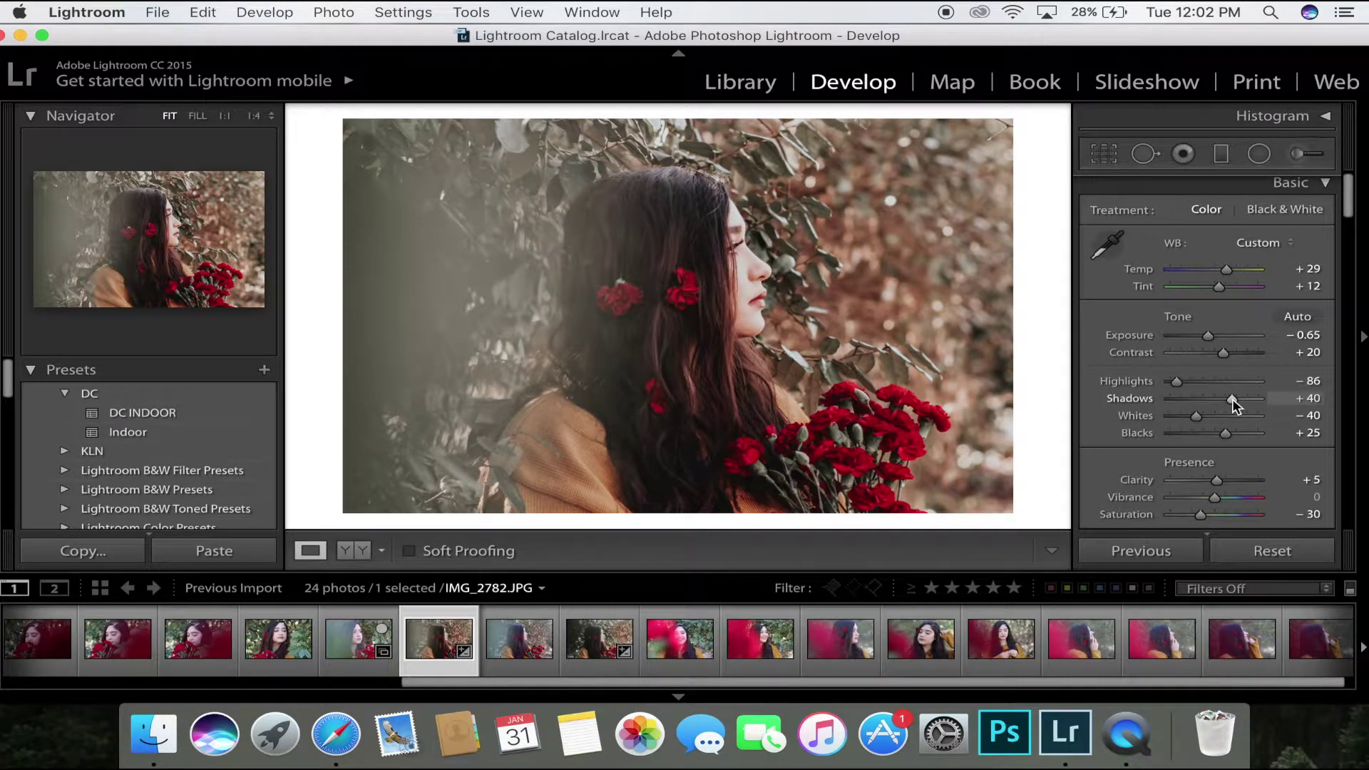
drag(1230, 399, 1186, 417)
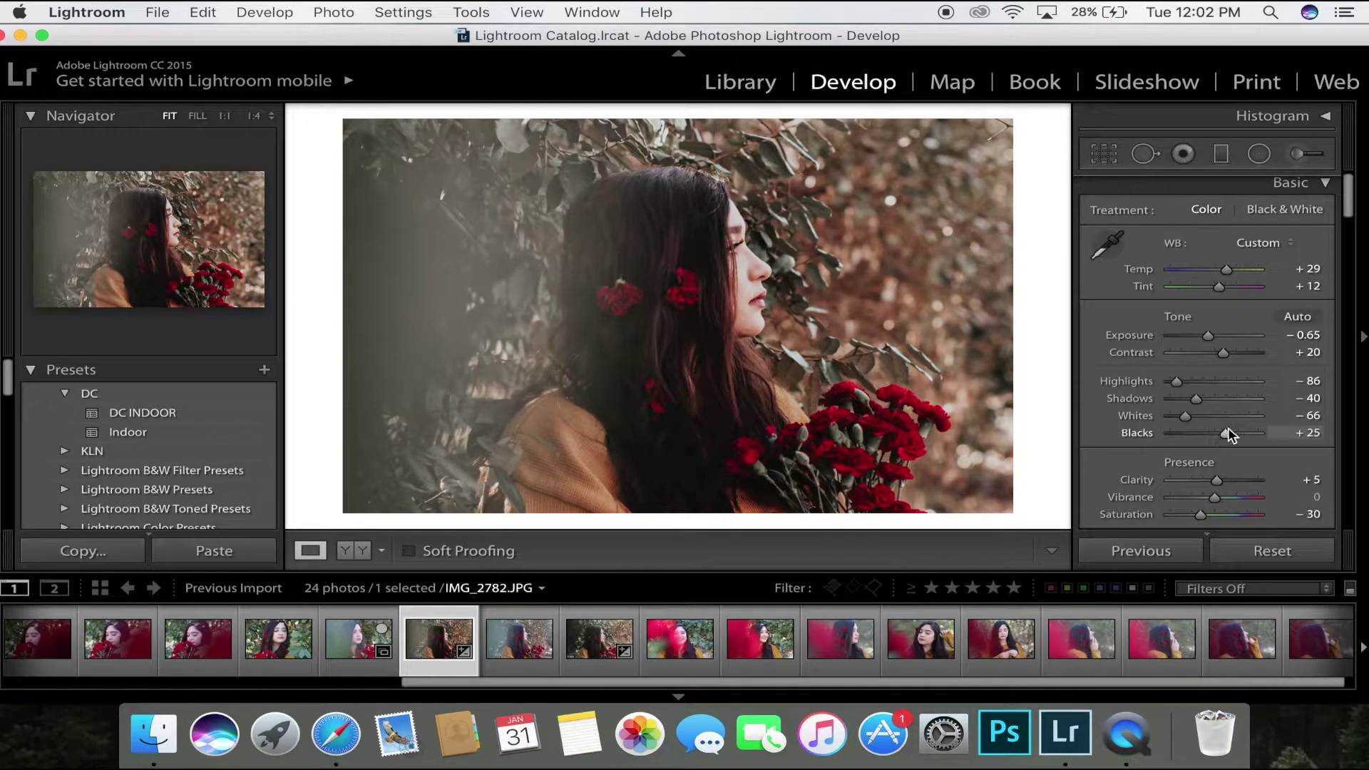
drag(1227, 434, 1214, 437)
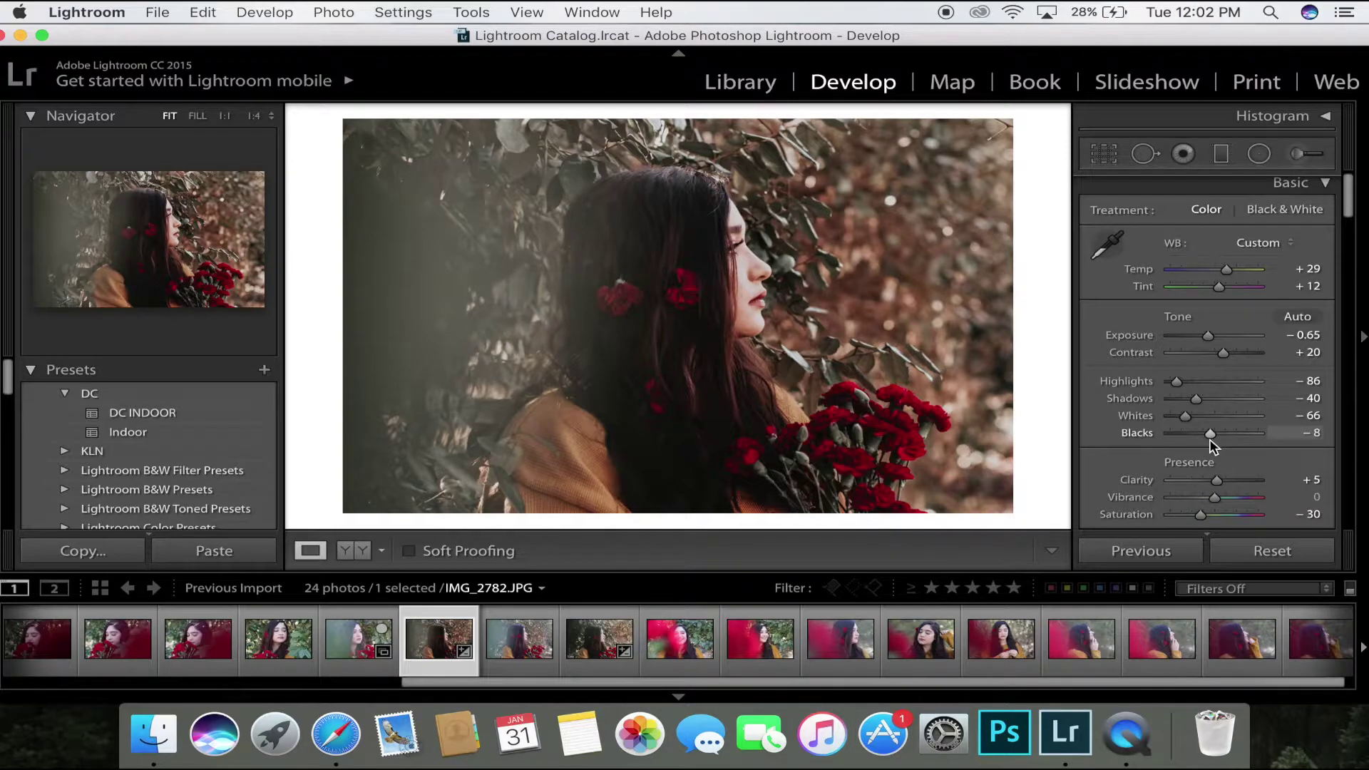
Step: Set the photo's clarity to +32 in the Basic adjustments
scroll(1200, 374, down, 4)
scroll(1201, 378, down, 15)
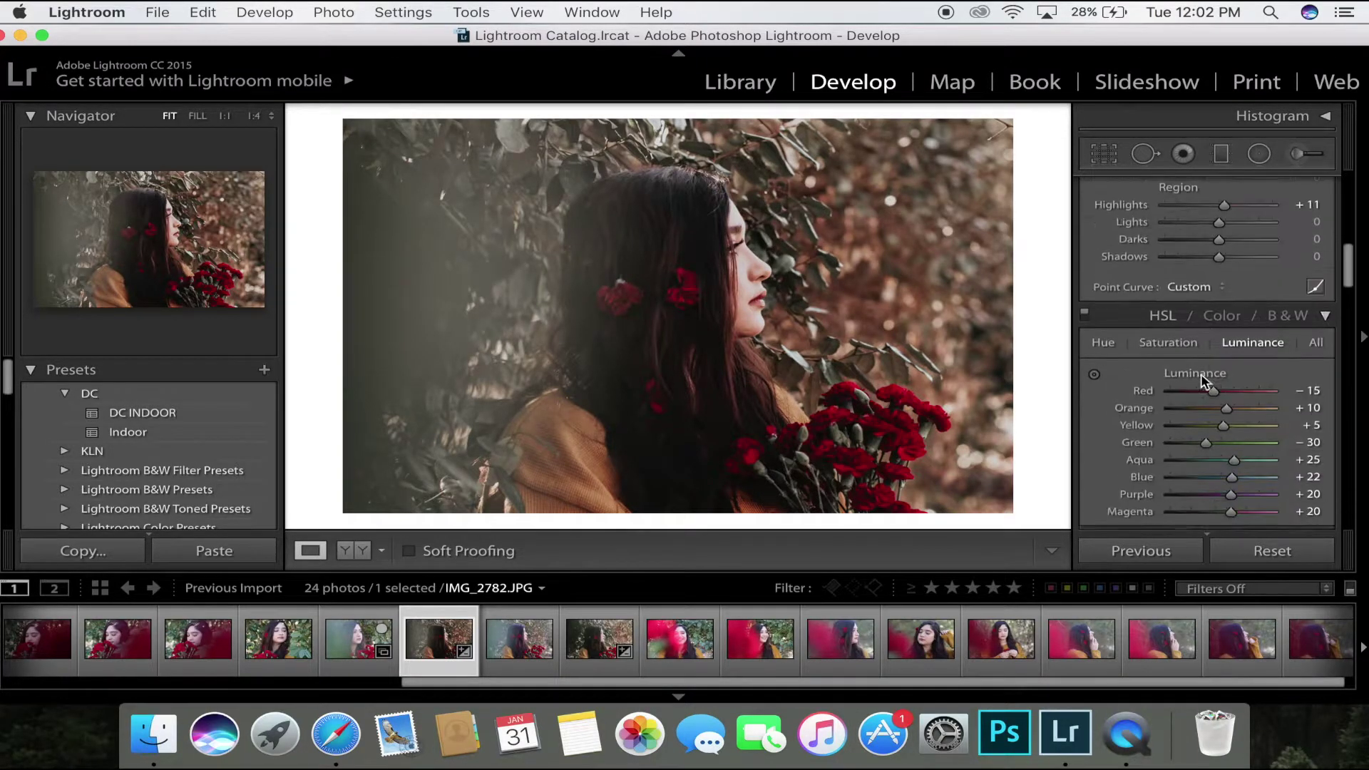
scroll(1201, 377, up, 18)
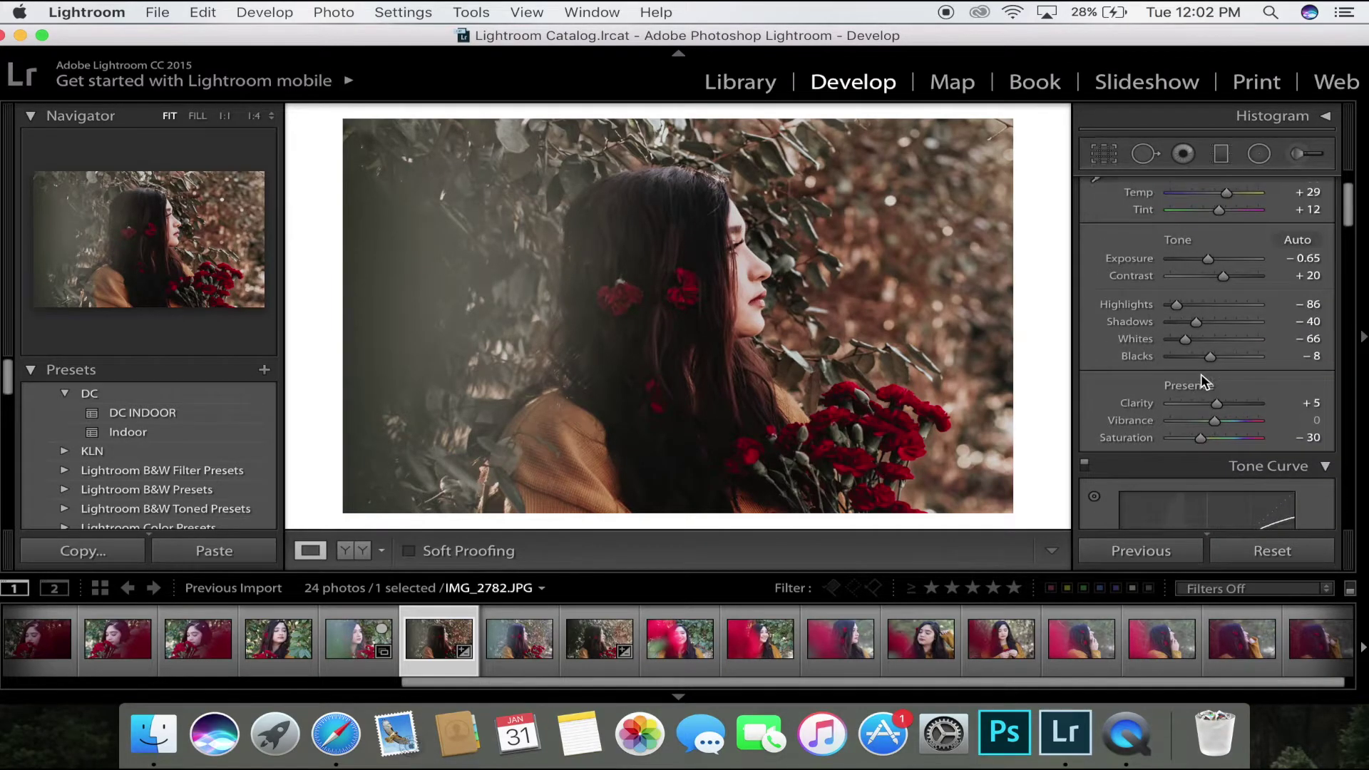
drag(1216, 404, 1225, 404)
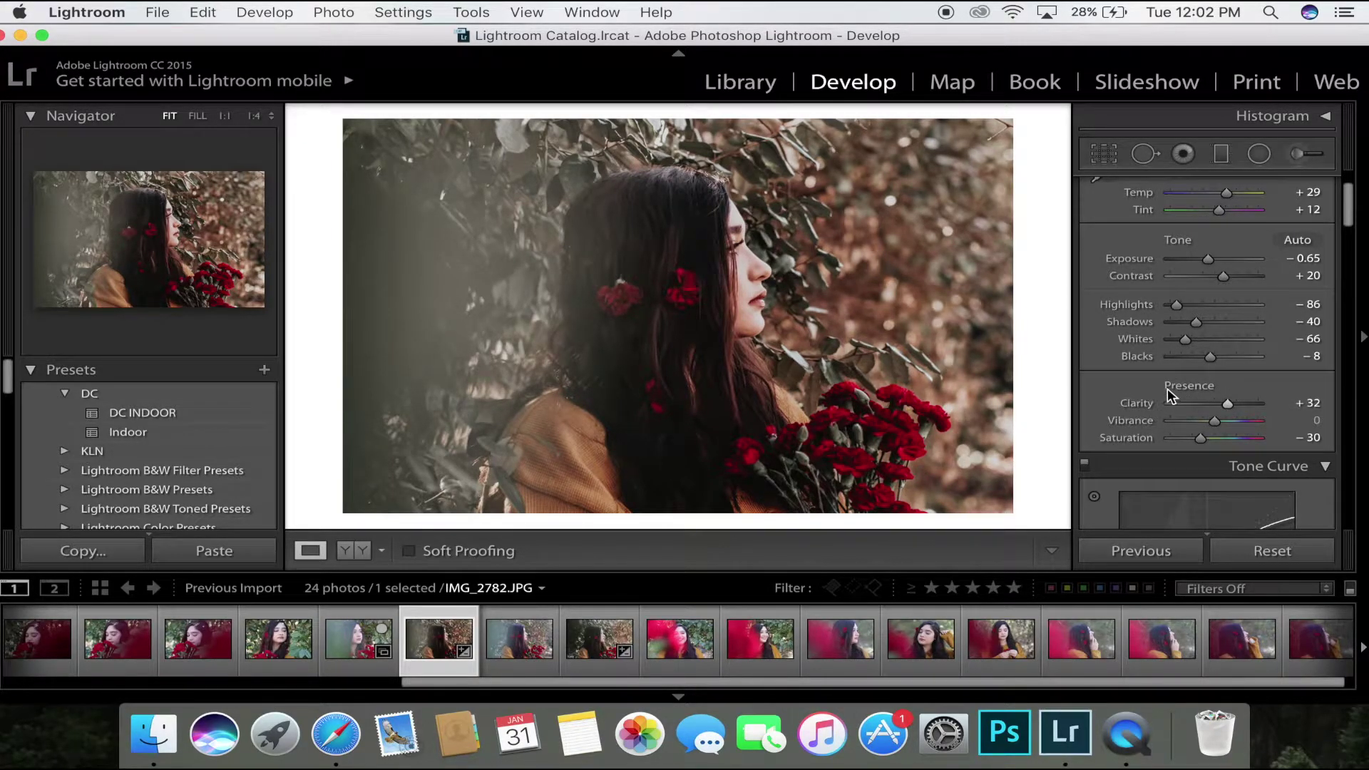
Step: Compare the edited photo with its original version several times, finishing on the edited view
key(backslash)
key(backslash)
key(backslash)
key(backslash)
key(backslash)
key(backslash)
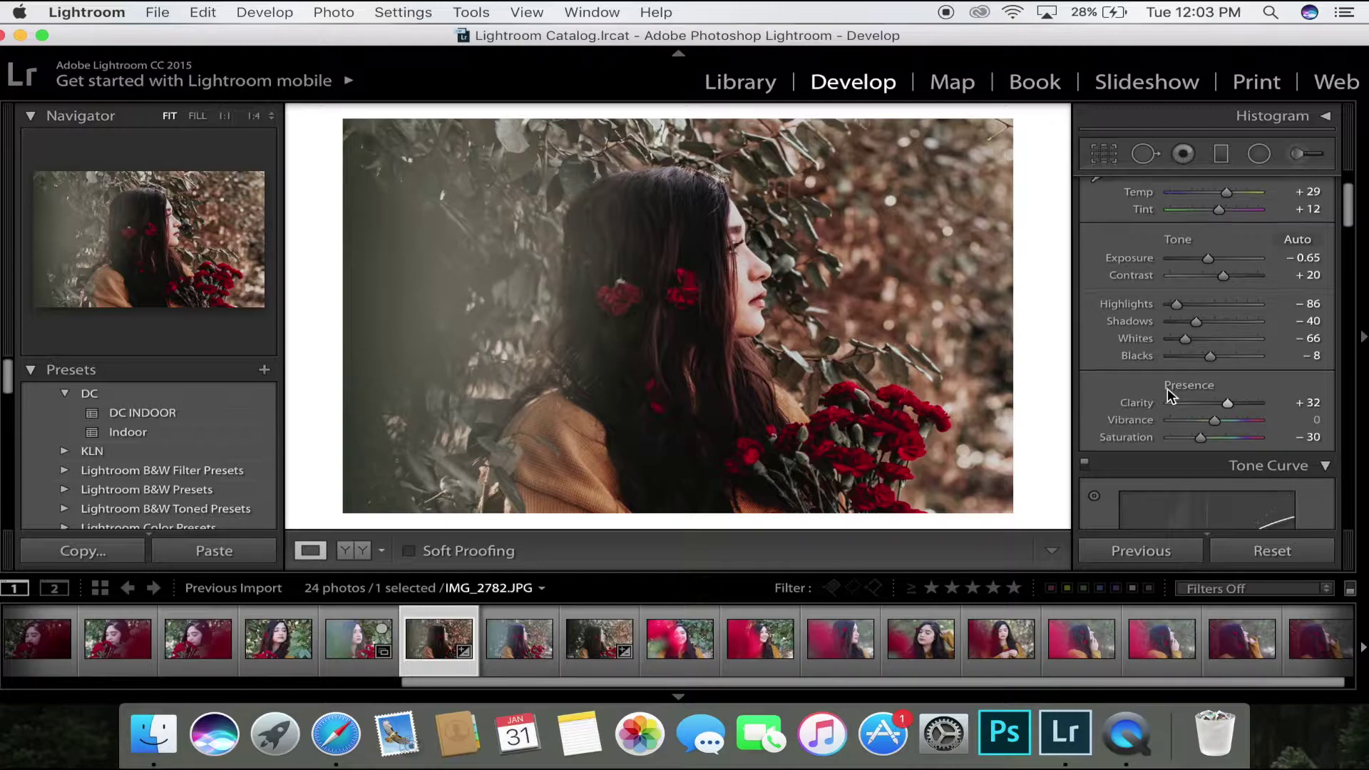
Step: Examine the tone curve in both the region view and the point curve view, ending in the region view
scroll(1166, 388, down, 6)
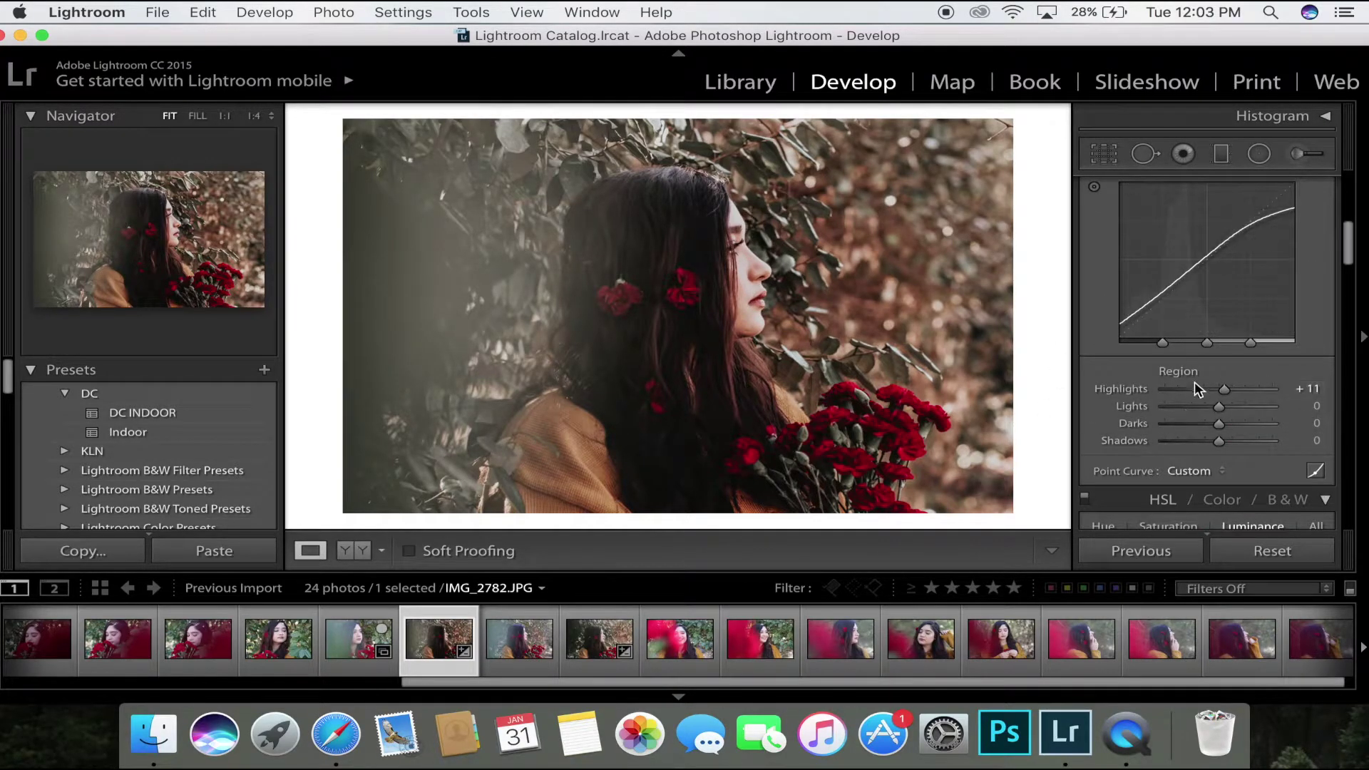
scroll(1195, 382, up, 3)
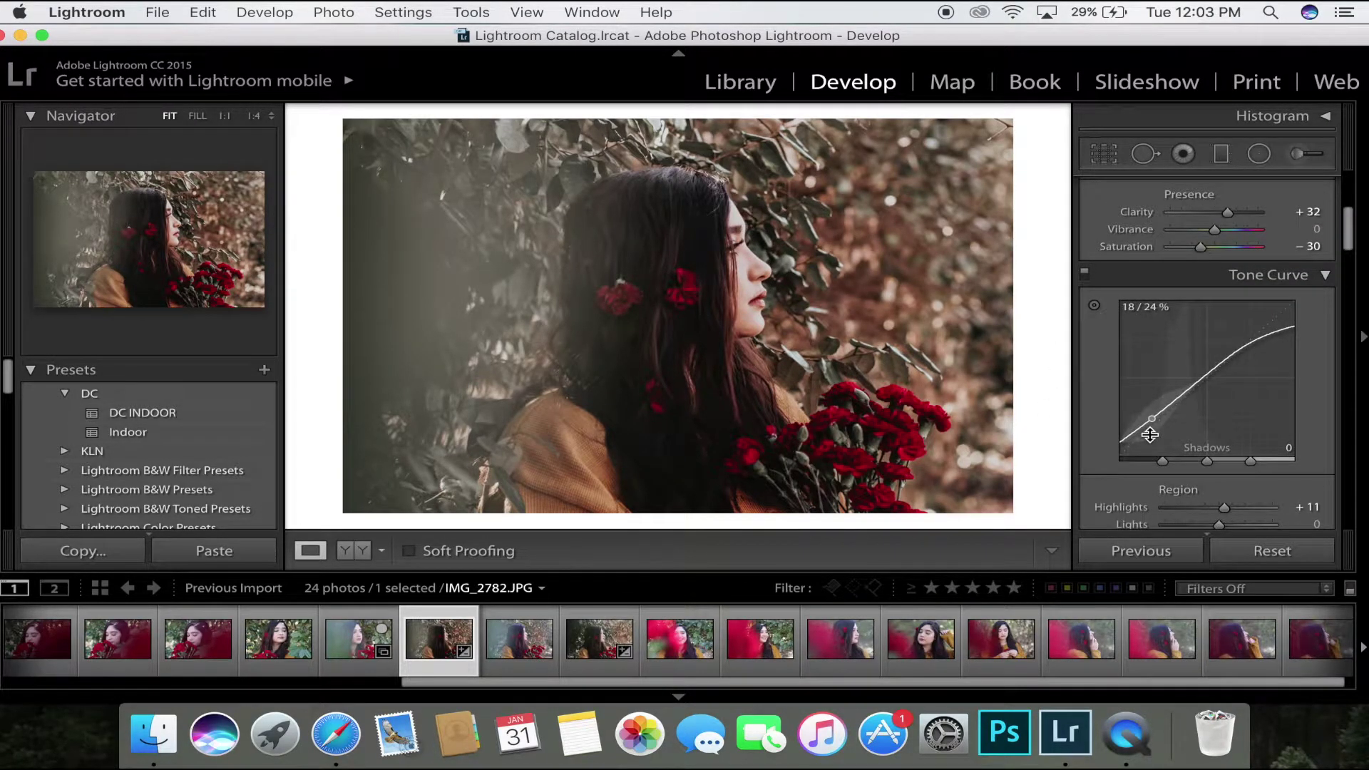
scroll(1206, 453, down, 2)
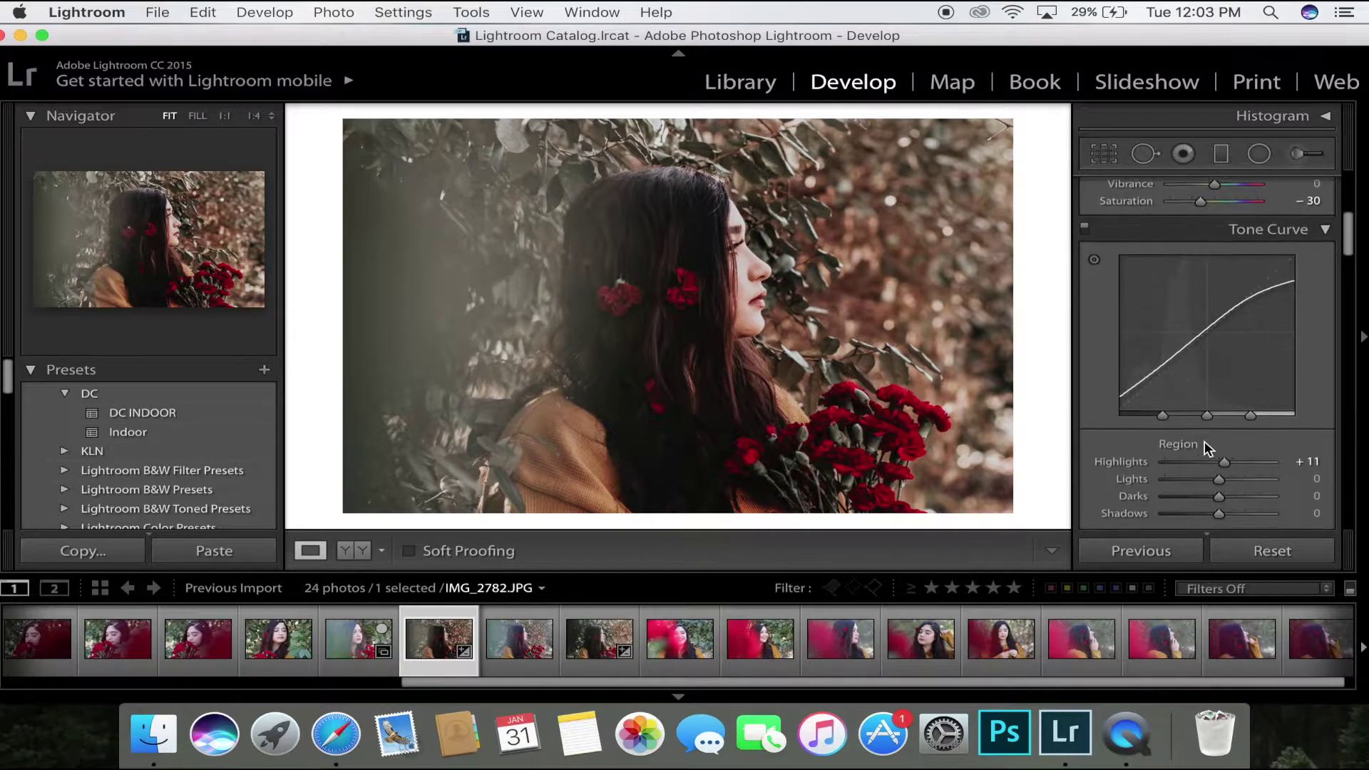
scroll(1212, 448, down, 3)
click(1316, 469)
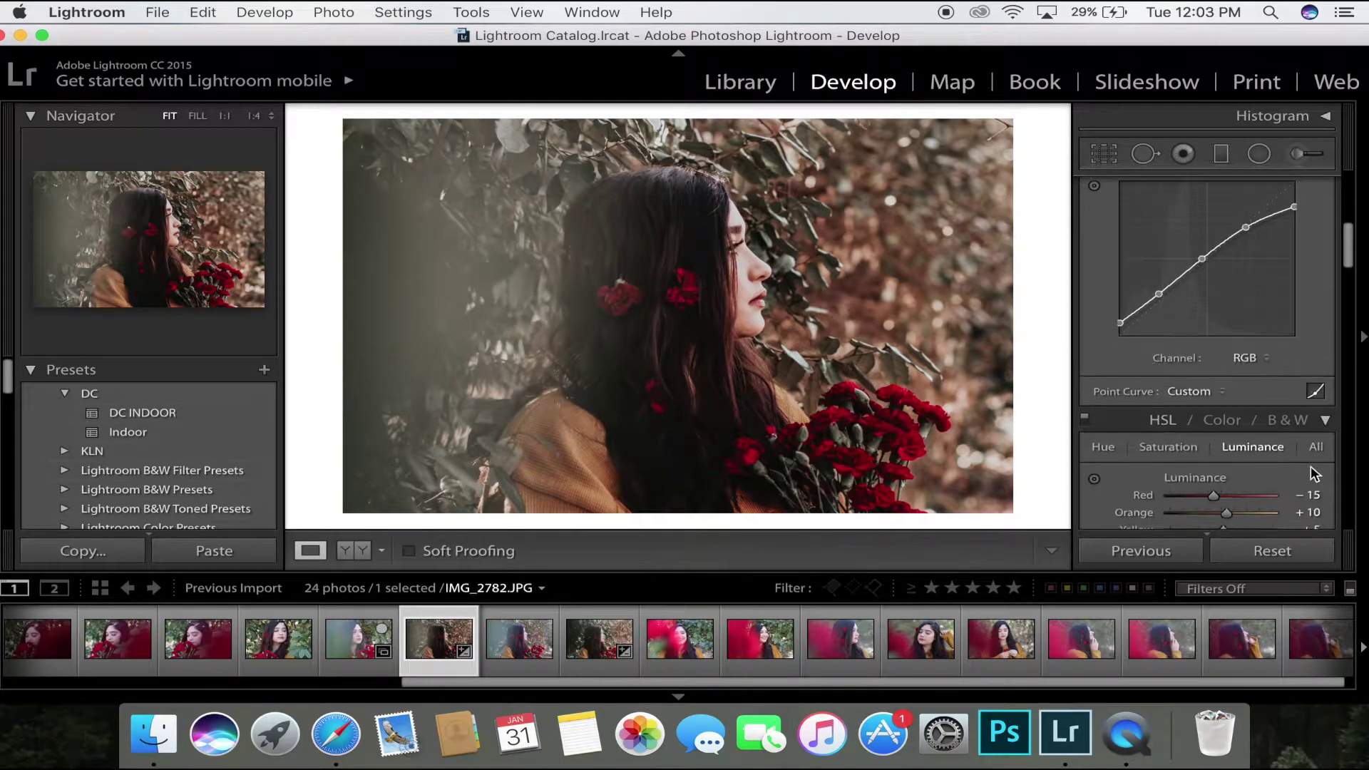
click(1315, 391)
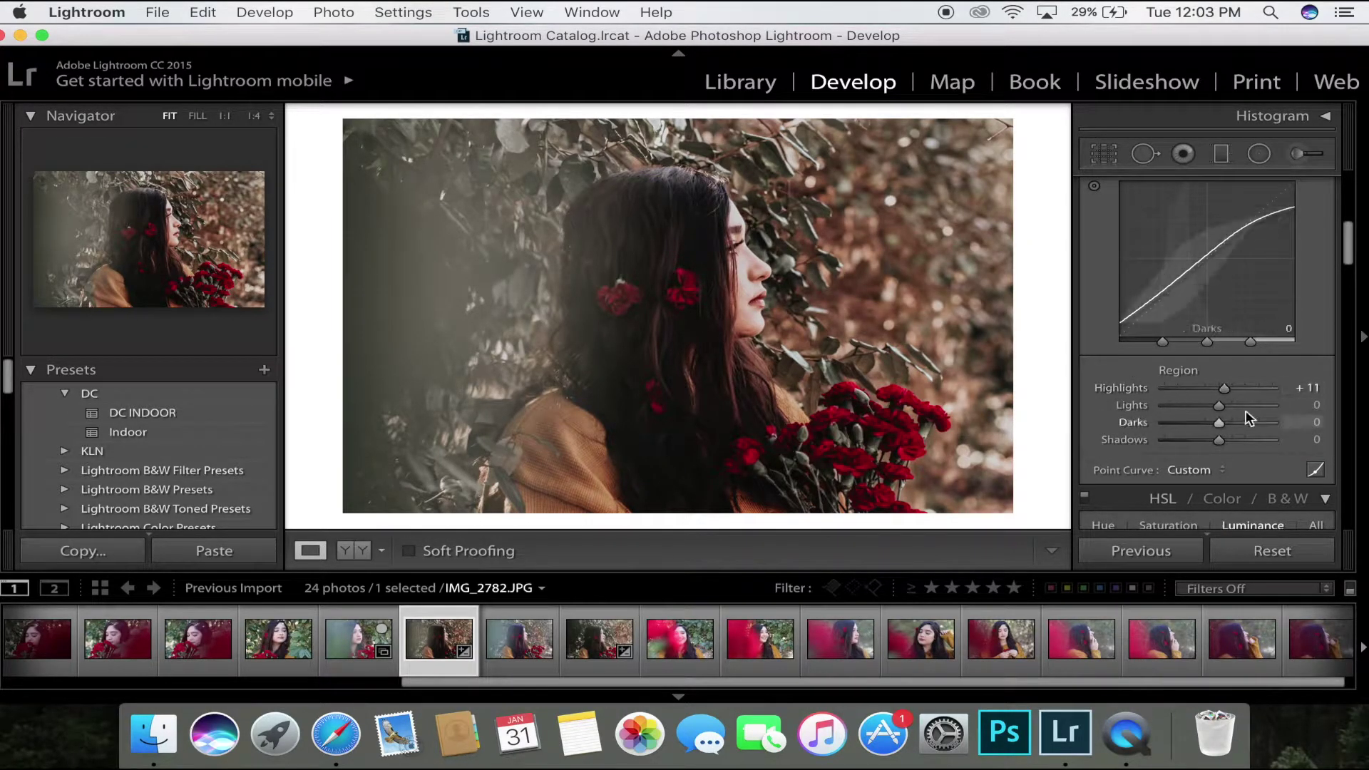
Step: Set the HSL saturation to red +13, orange +1 and yellow -21, and try green at +100 before lowering it strongly
scroll(1222, 409, down, 5)
scroll(1201, 378, down, 1)
scroll(1206, 355, down, 1)
scroll(1205, 354, up, 1)
click(1164, 324)
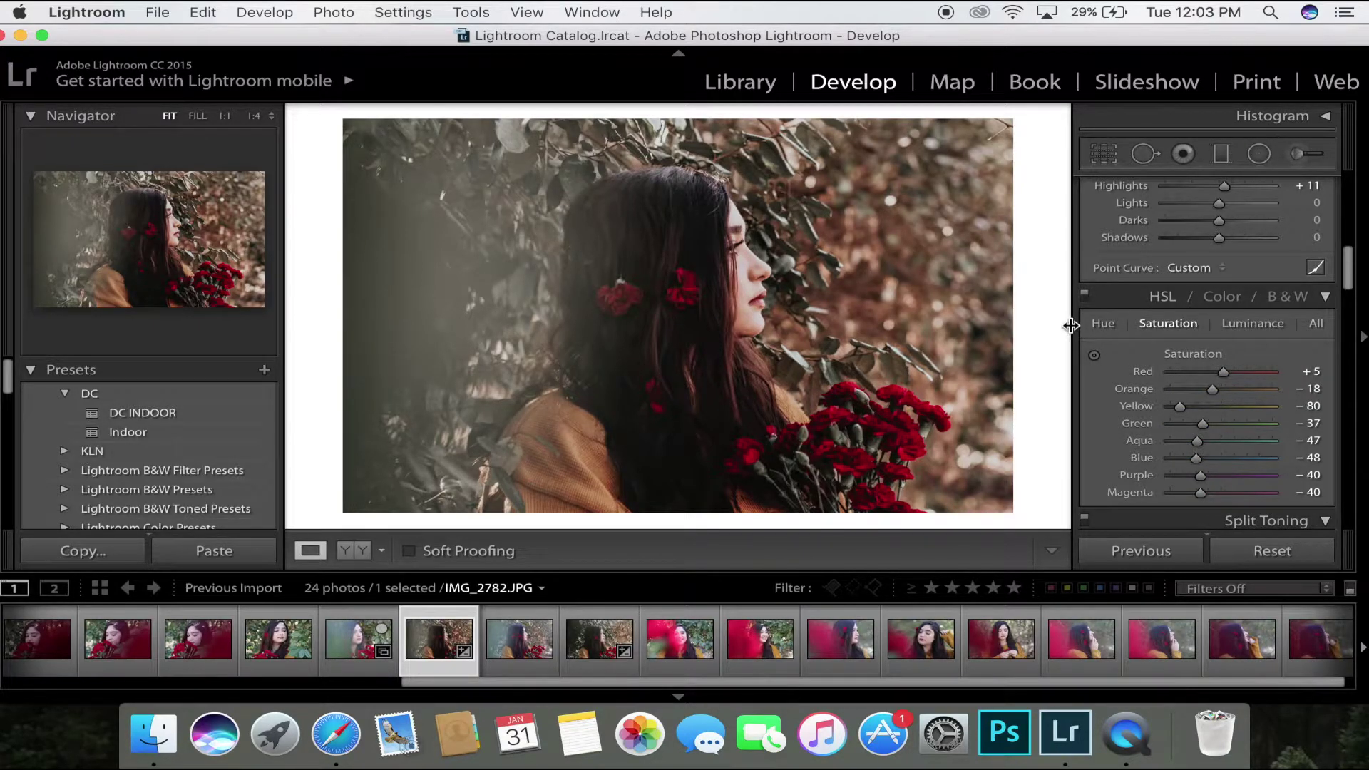
drag(1223, 372, 1209, 411)
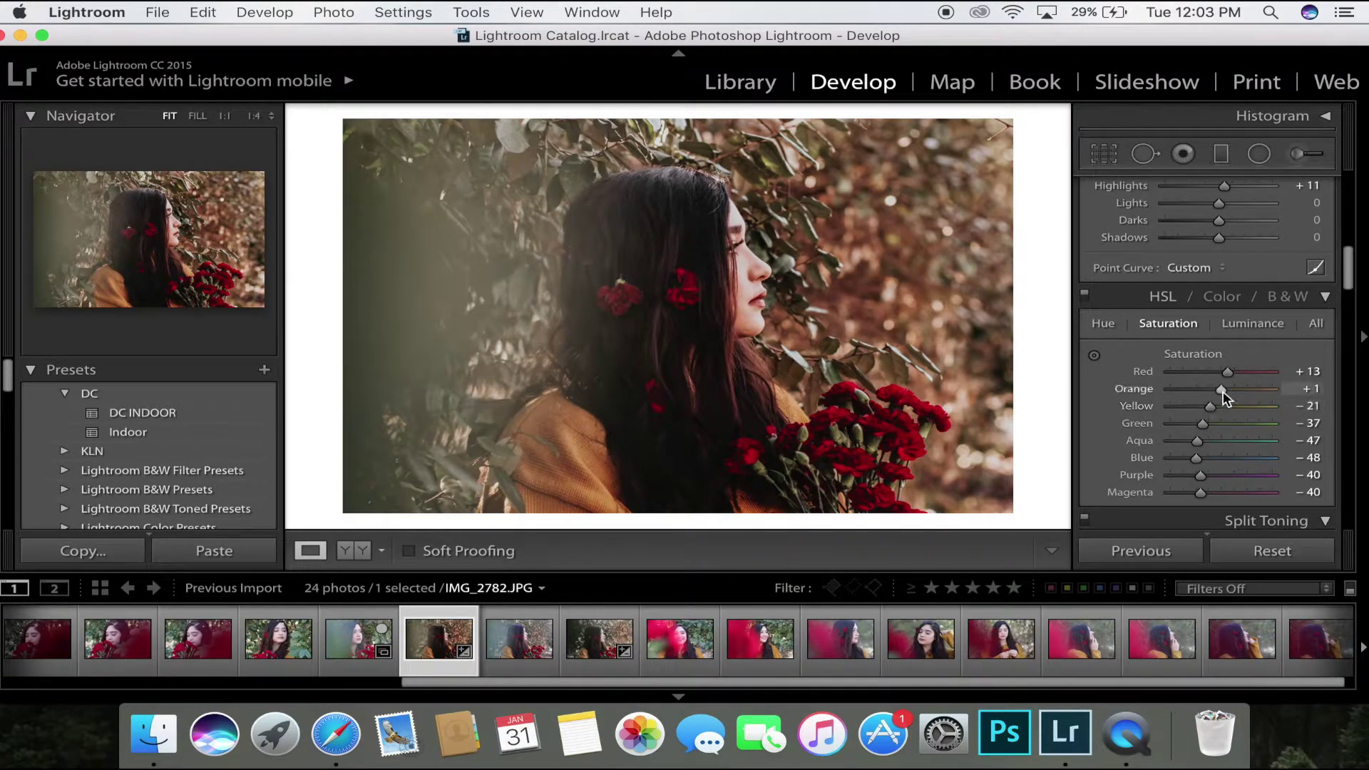
drag(1204, 423, 1279, 425)
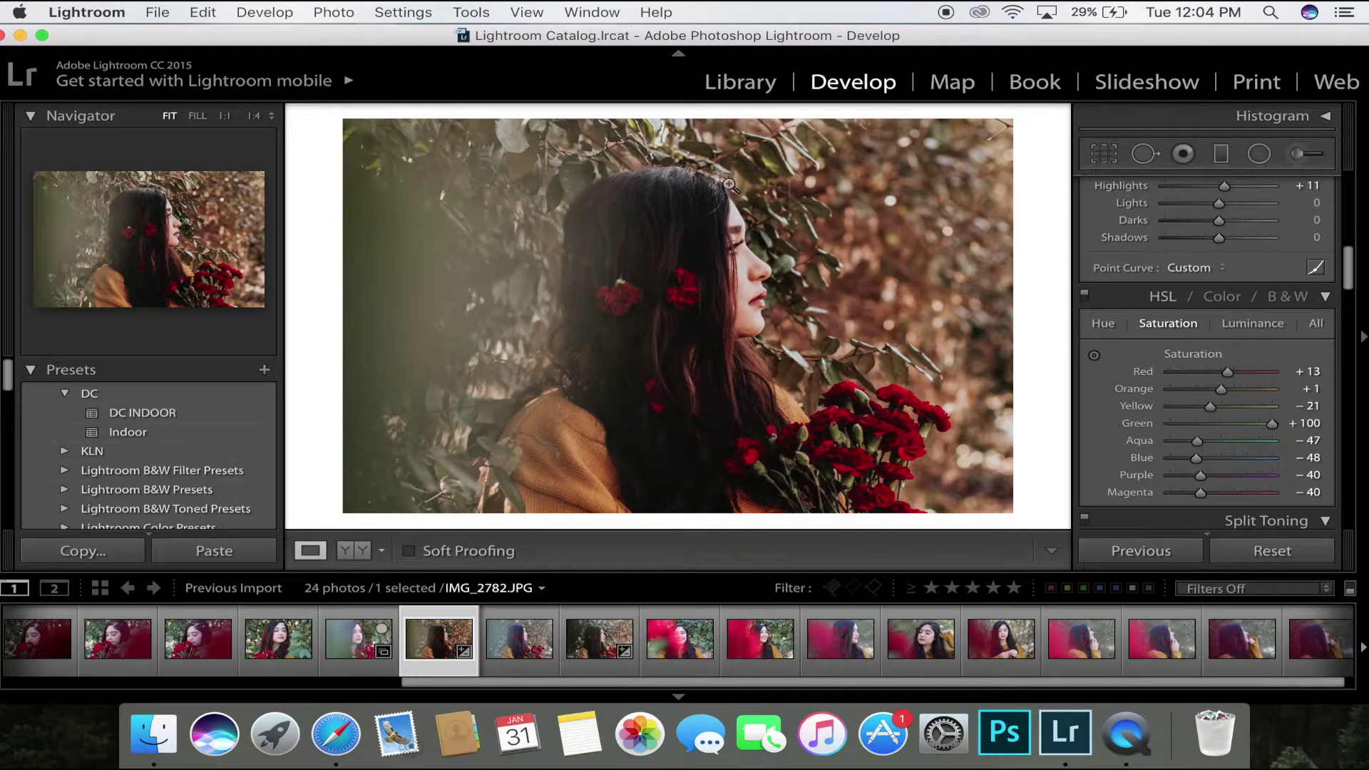
drag(1272, 423, 1174, 427)
Step: Set the HSL luminance to red -17, orange +26, yellow +27 and green +39
click(1252, 323)
mouse_move(1221, 371)
mouse_down()
mouse_move(1236, 371)
mouse_move(1199, 374)
mouse_move(1213, 374)
mouse_up()
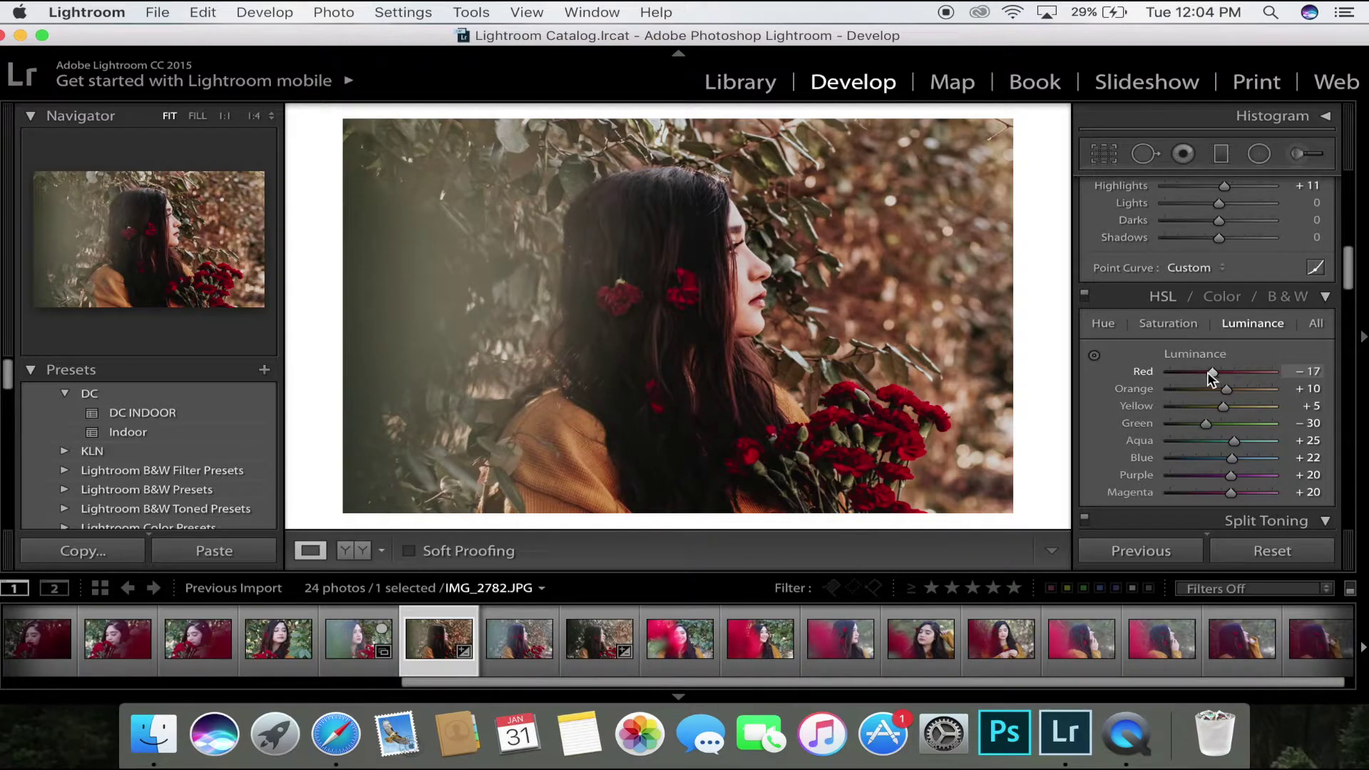
mouse_move(1230, 389)
mouse_down()
mouse_move(1244, 394)
mouse_move(1226, 405)
mouse_move(1238, 410)
mouse_up()
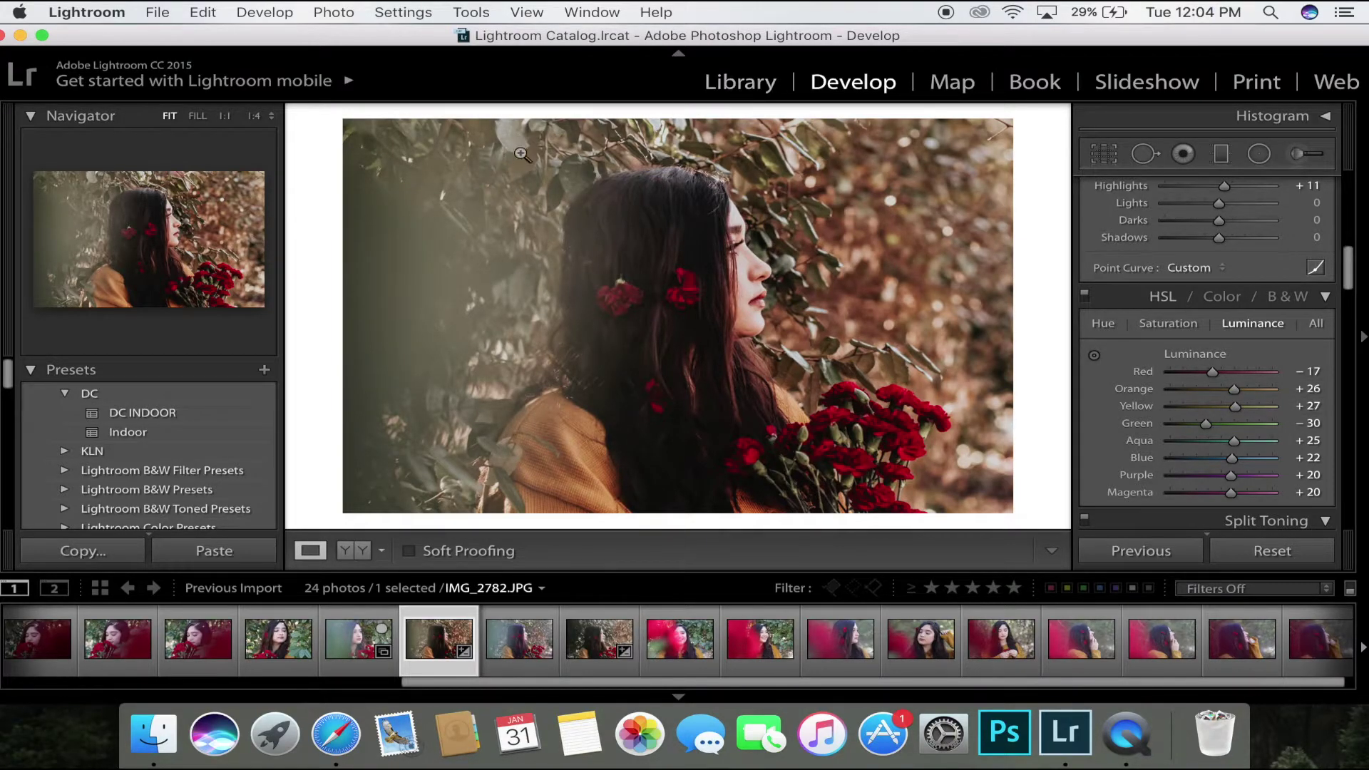
drag(1207, 423, 1244, 423)
Step: Review the remaining settings from Split Toning and Detail through Effects to Camera Calibration, and compare the edit with the original photo
scroll(1160, 449, down, 1)
scroll(1161, 442, down, 8)
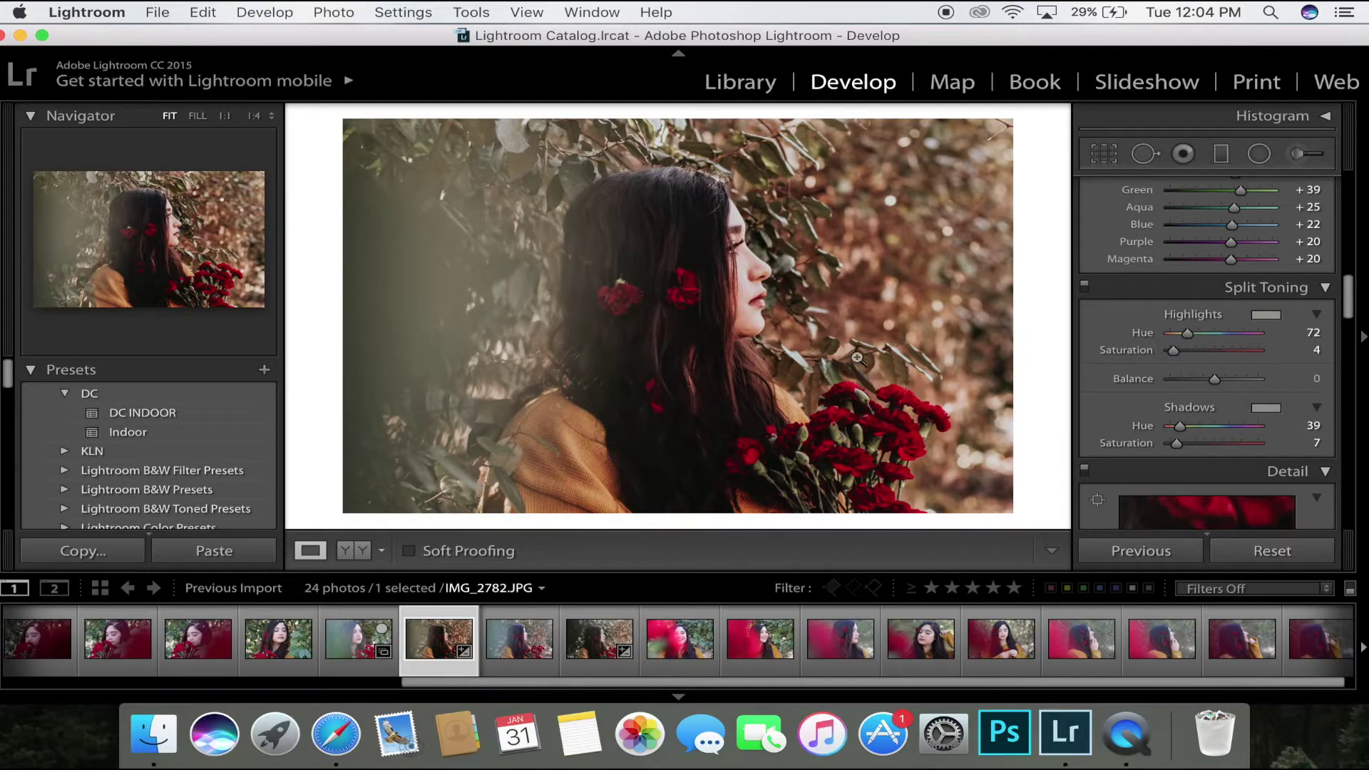
scroll(1208, 360, down, 10)
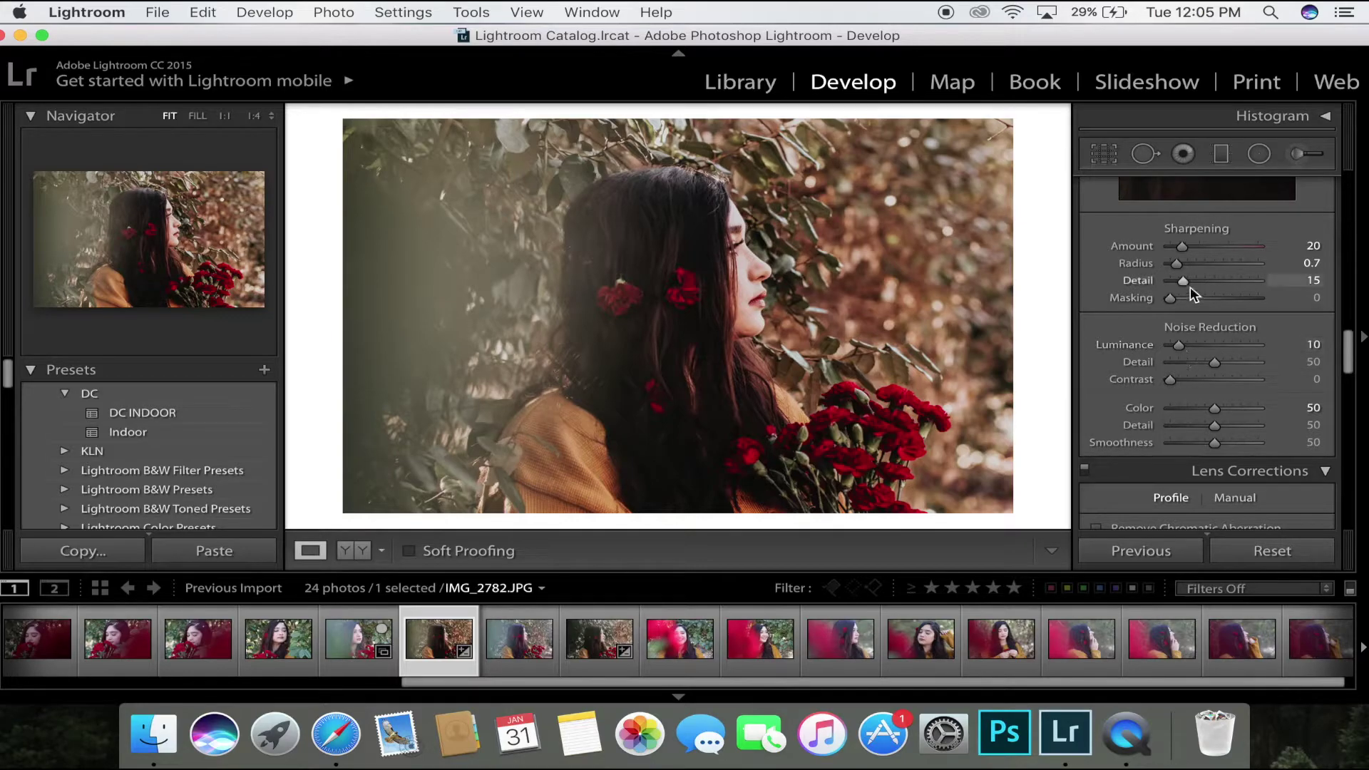
scroll(1191, 287, down, 3)
scroll(1190, 287, up, 3)
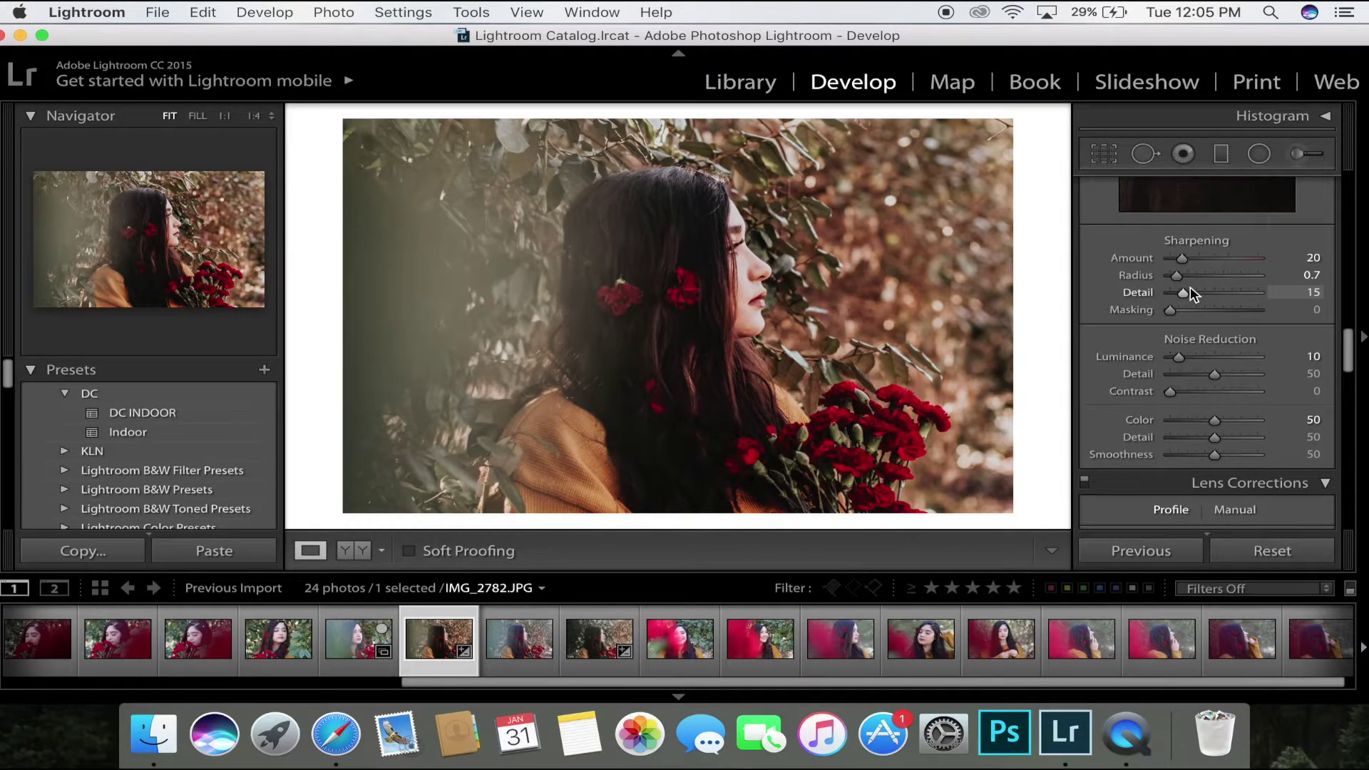
scroll(1199, 289, down, 6)
scroll(1199, 292, down, 8)
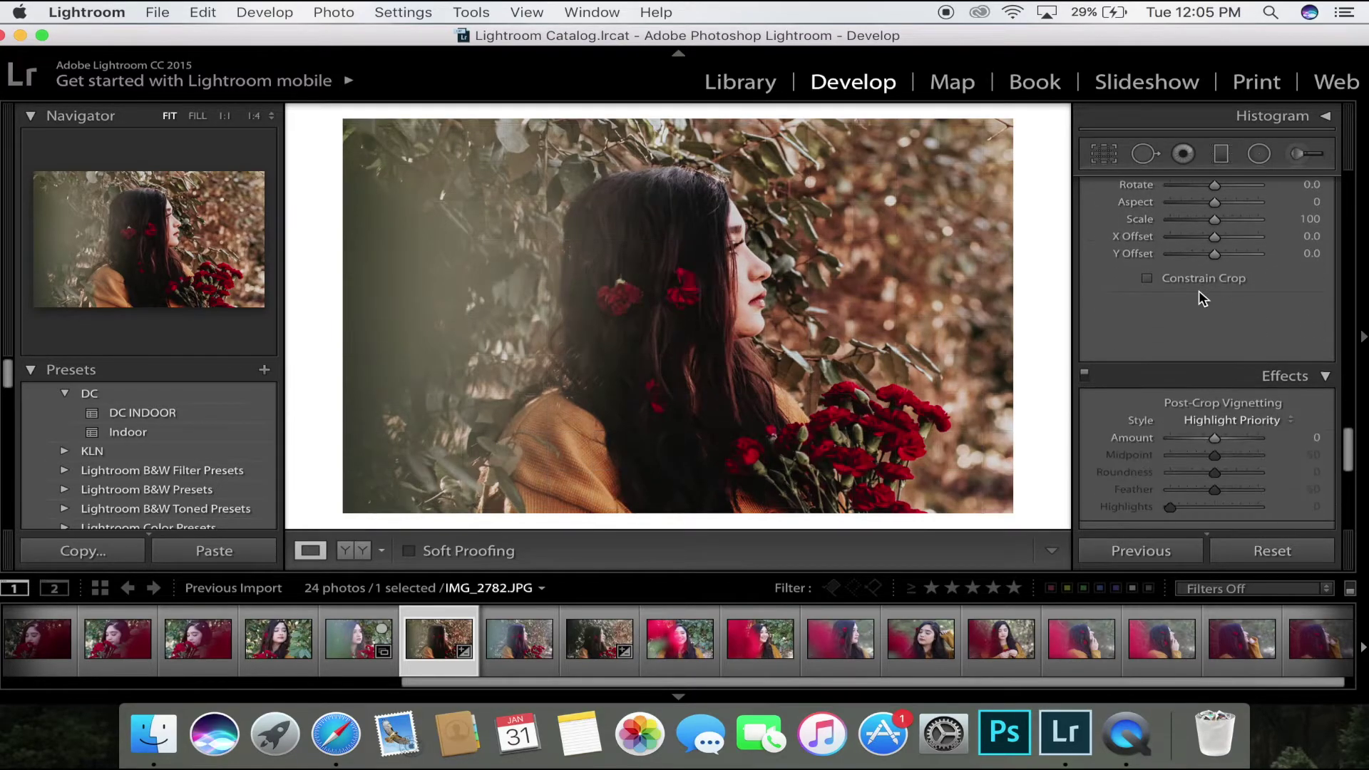
key(backslash)
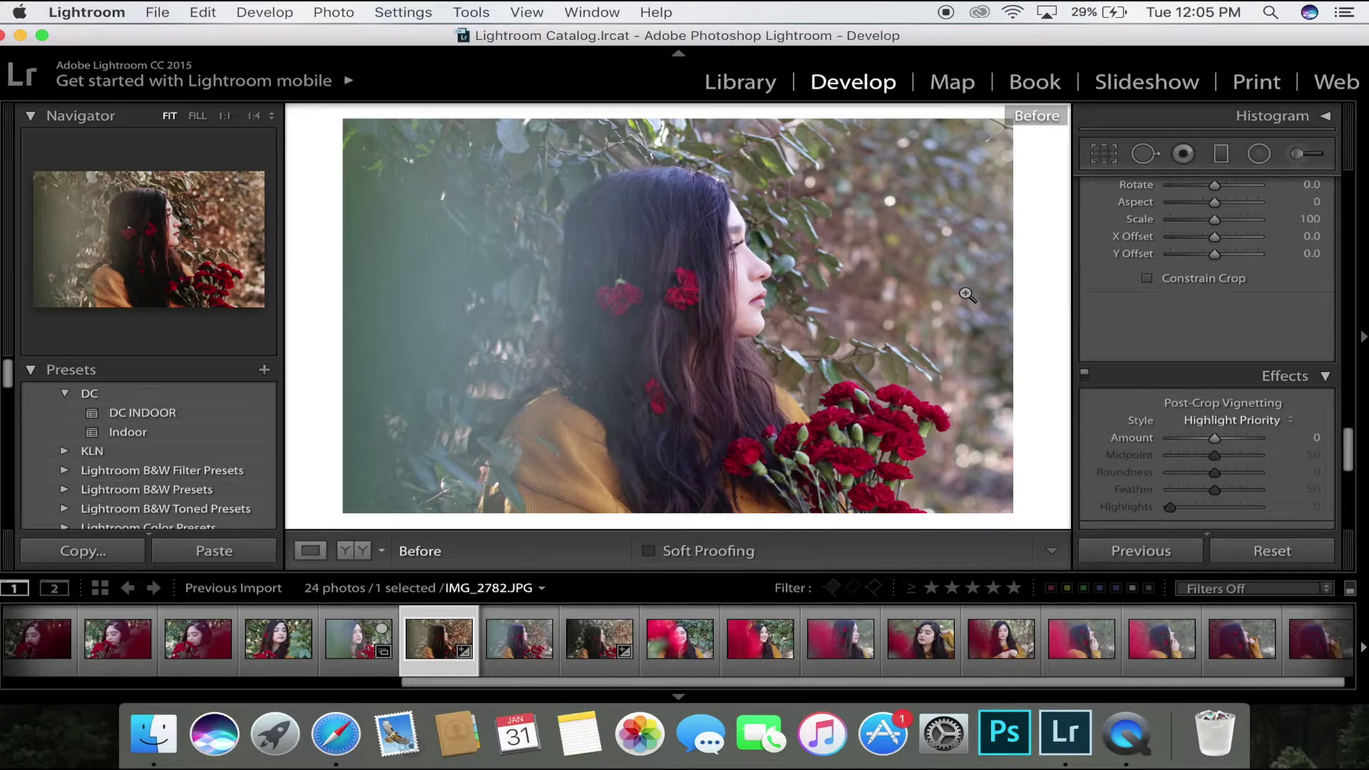
key(backslash)
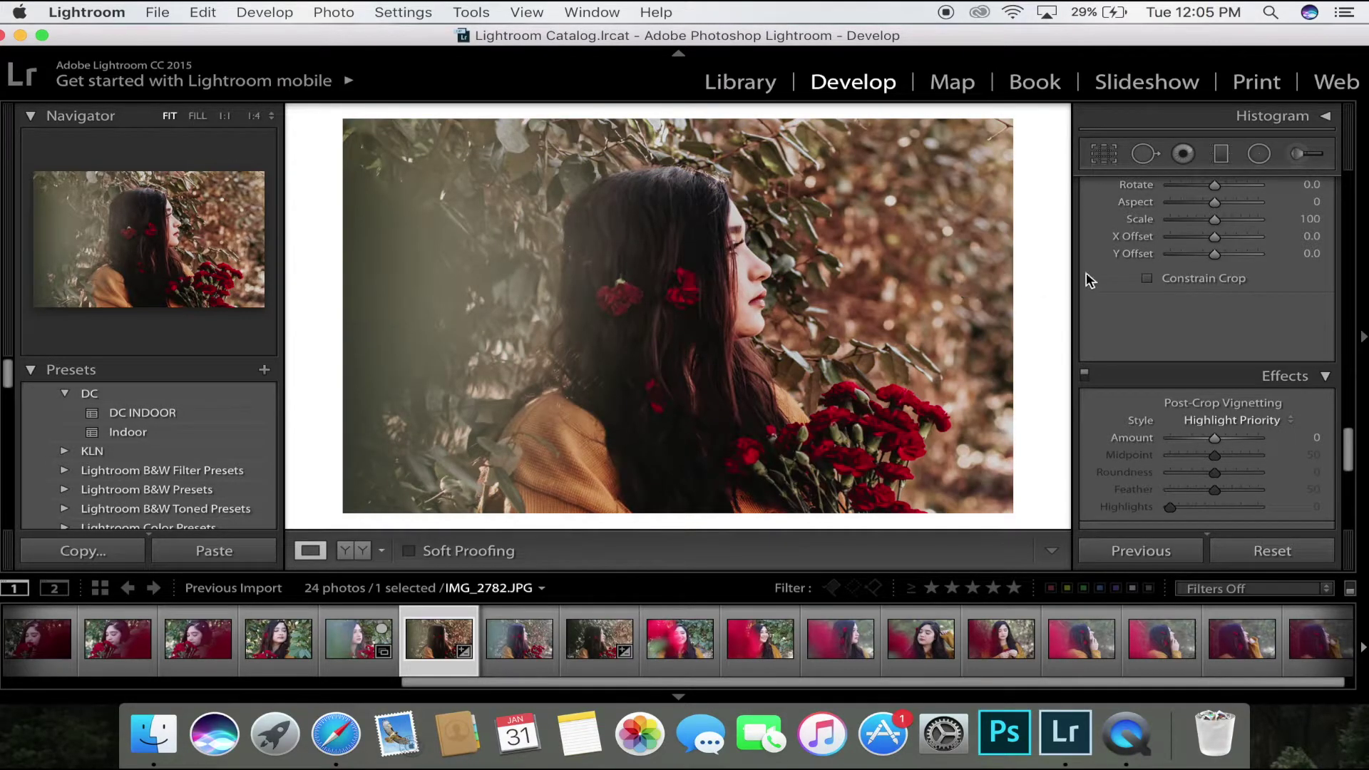
scroll(1162, 327, down, 3)
scroll(1163, 324, down, 8)
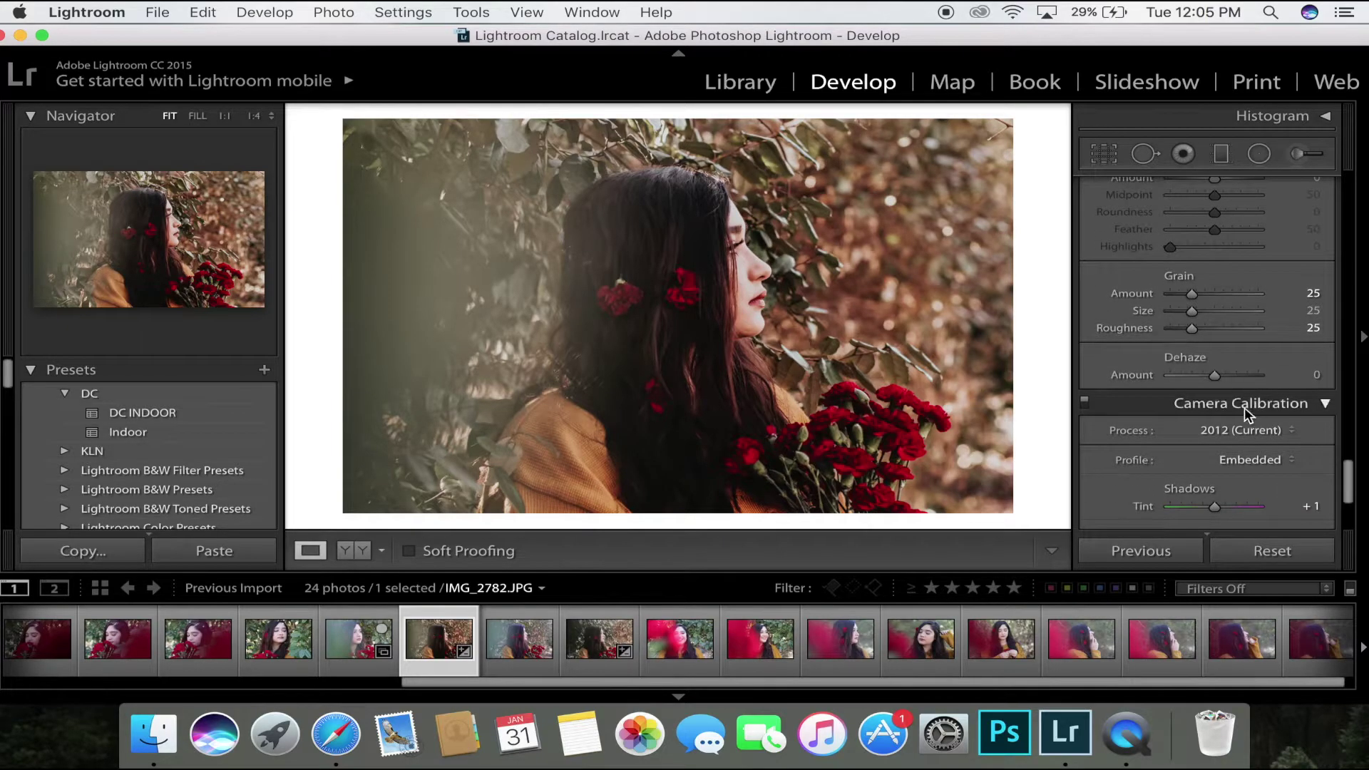
Step: Set the Dehaze amount to +8 and review the Camera Calibration settings
drag(1218, 377, 1222, 381)
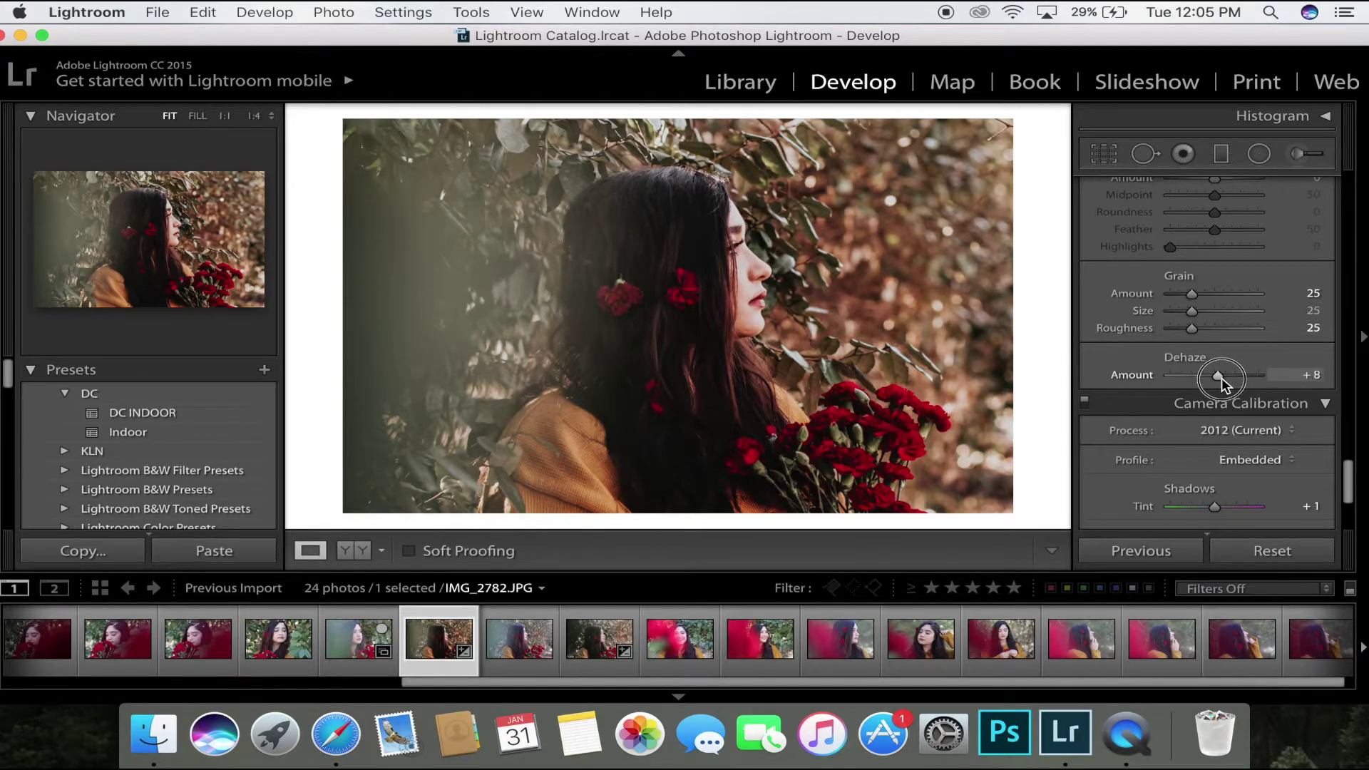
scroll(1218, 376, down, 5)
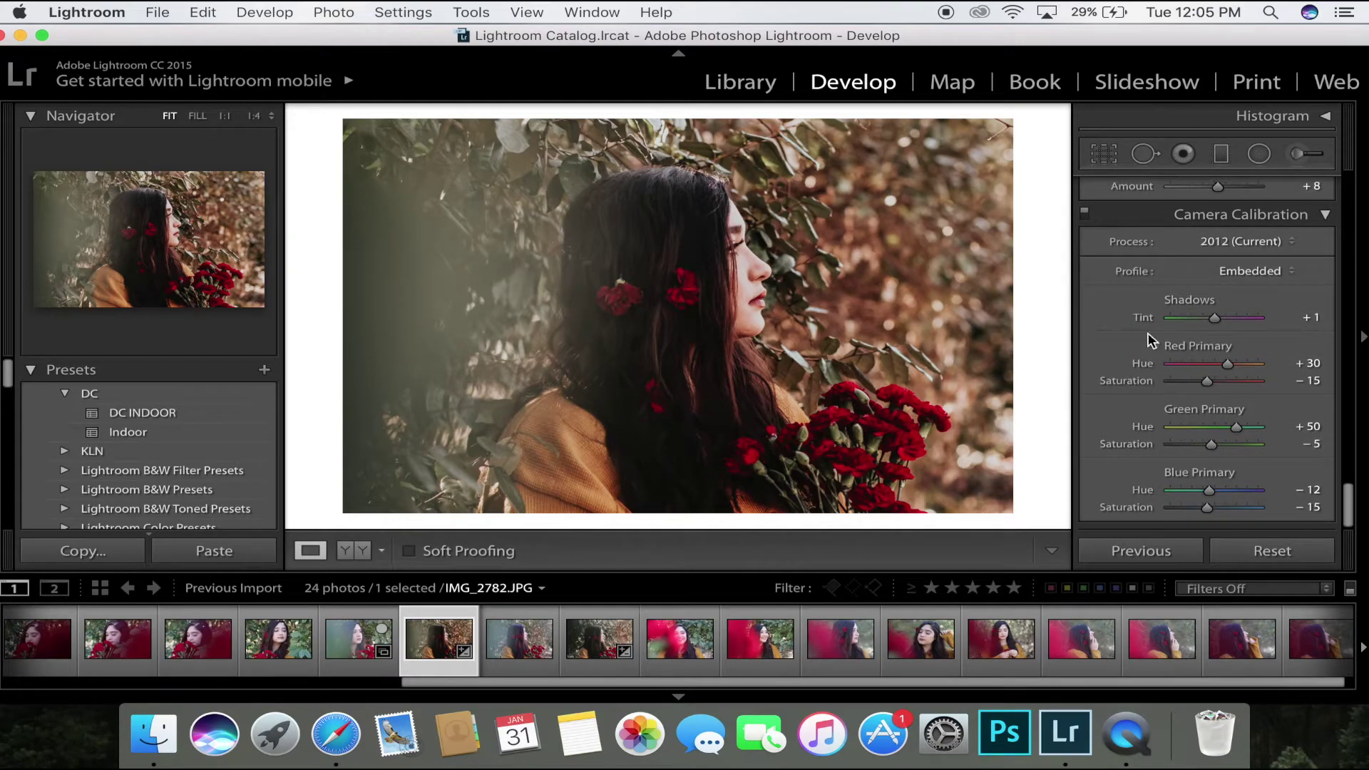
scroll(1199, 445, down, 1)
scroll(1199, 446, up, 2)
scroll(1194, 442, down, 2)
scroll(1191, 441, up, 1)
scroll(649, 653, up, 1)
scroll(649, 653, up, 2)
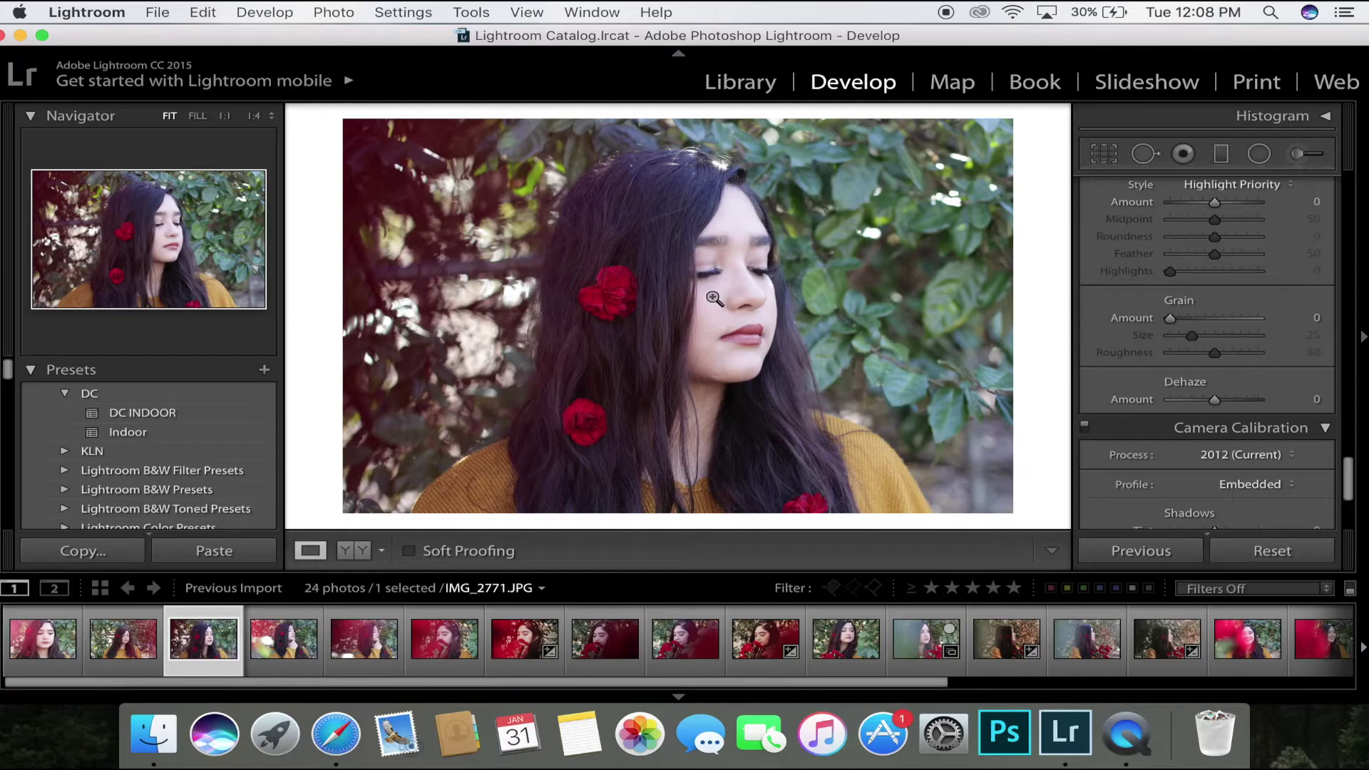
Step: Apply the DC INDOOR preset to IMG_2771.JPG and set its exposure to -0.55 and temperature to +34
click(163, 415)
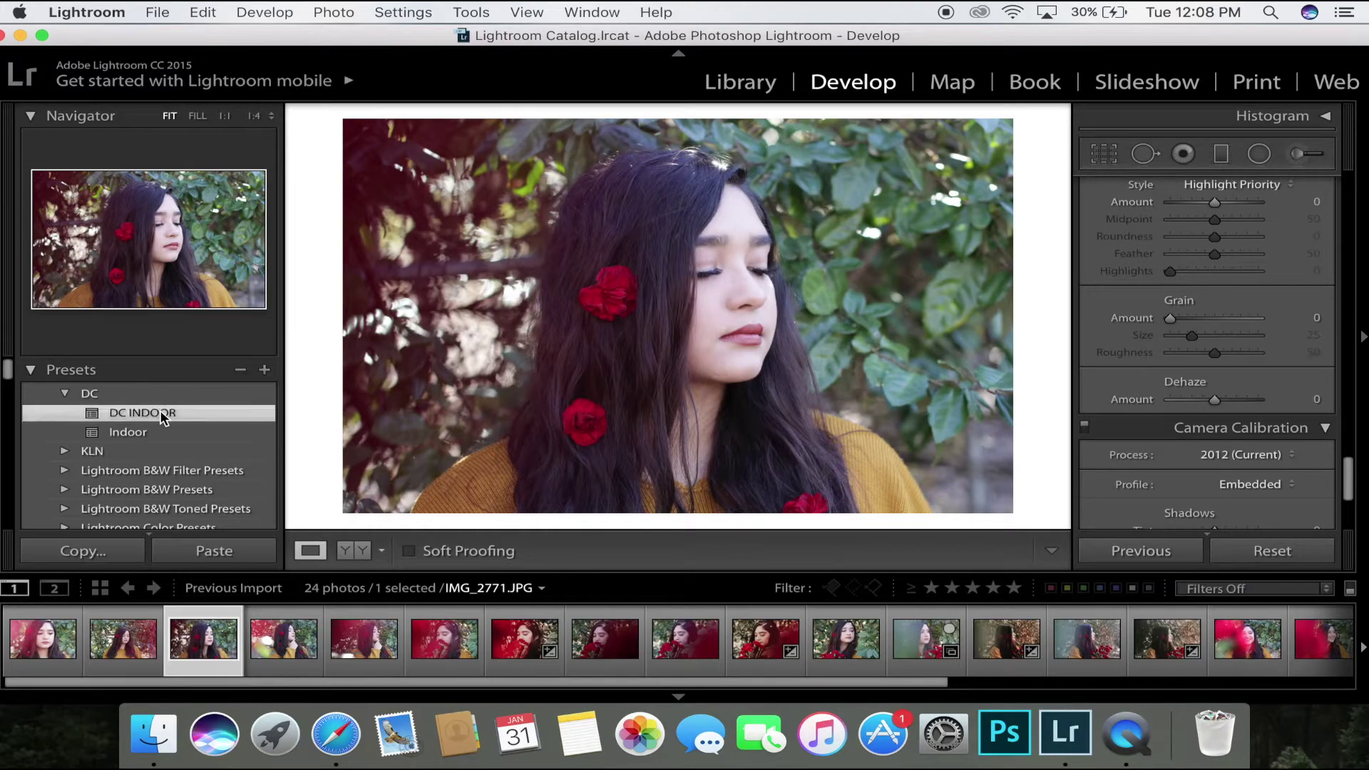
scroll(1205, 314, up, 10)
drag(1218, 319, 1209, 316)
drag(1217, 250, 1228, 251)
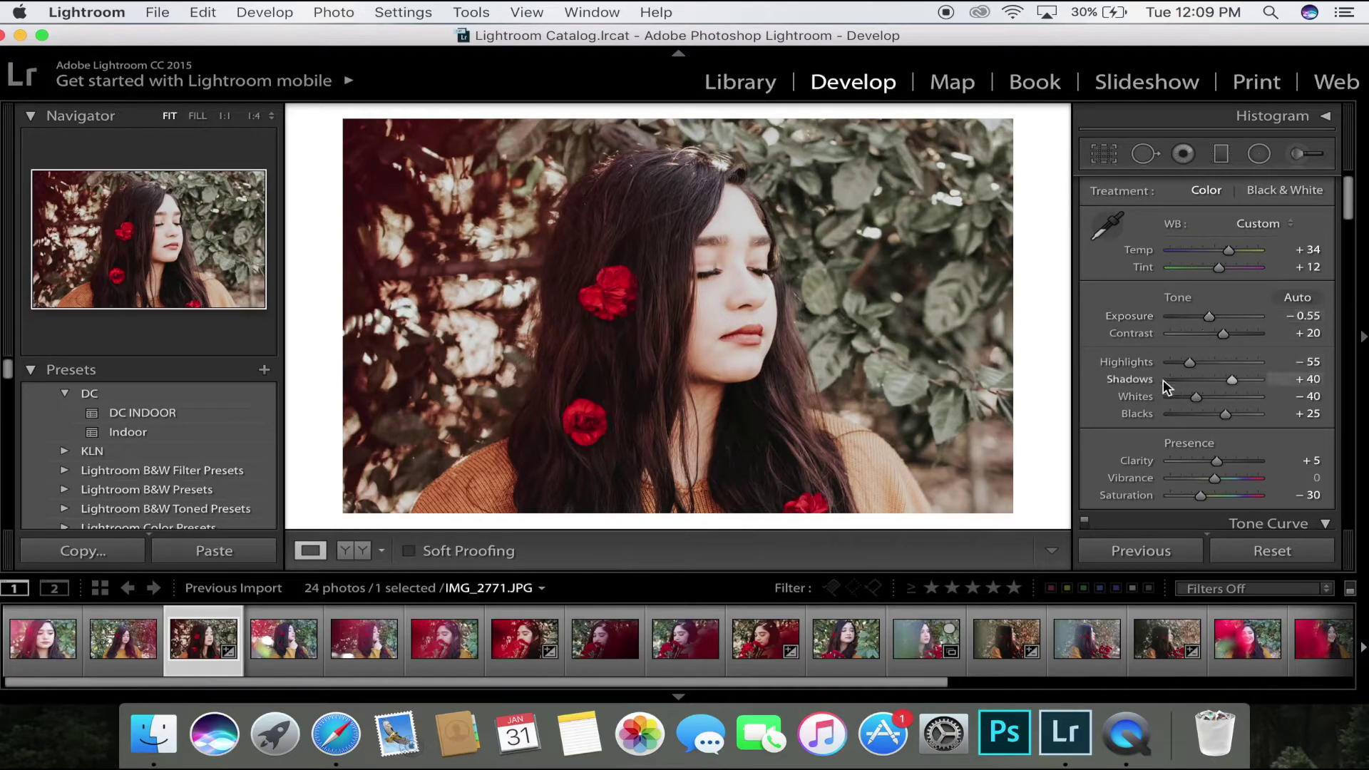
Step: Set highlights to -86, shadows to +10, whites to -58, blacks to +8 and clarity to +22
drag(1190, 363, 1218, 417)
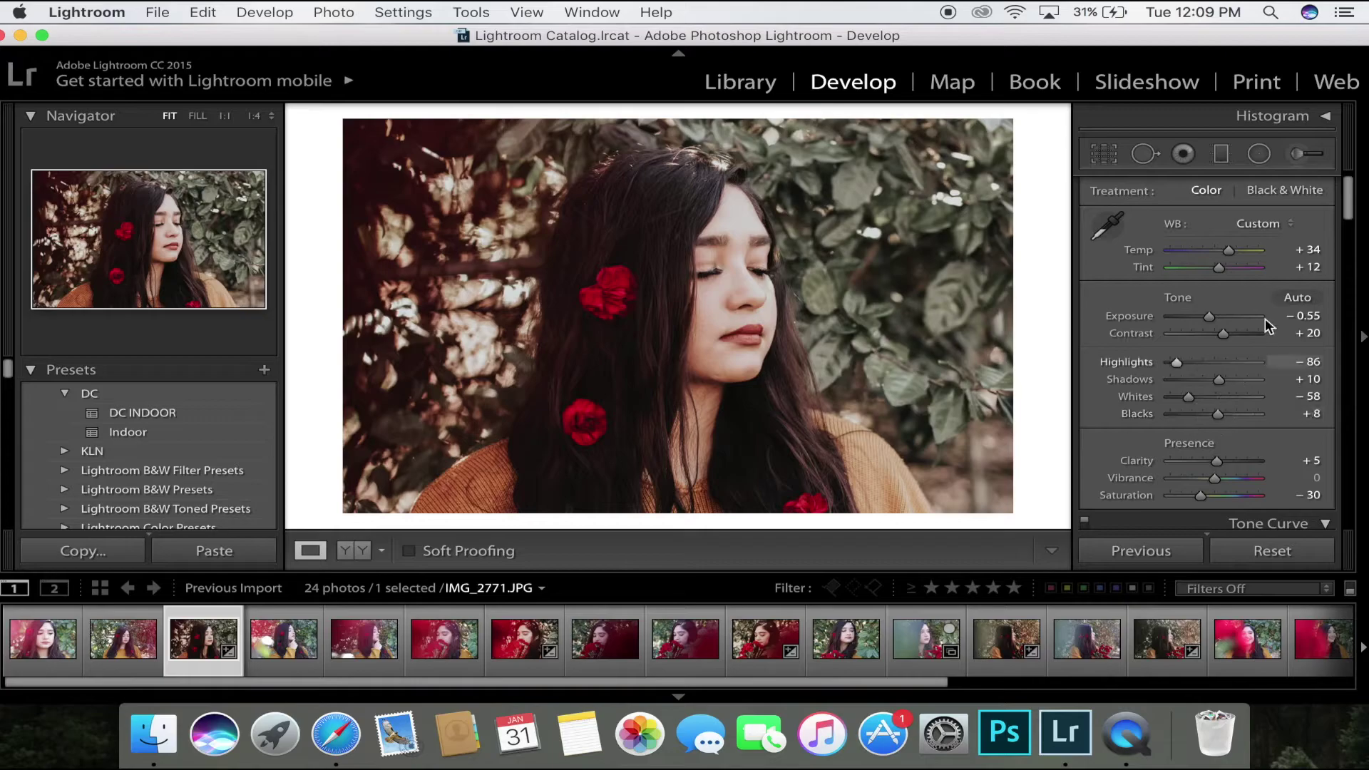
drag(1231, 251, 1222, 284)
scroll(1230, 265, down, 5)
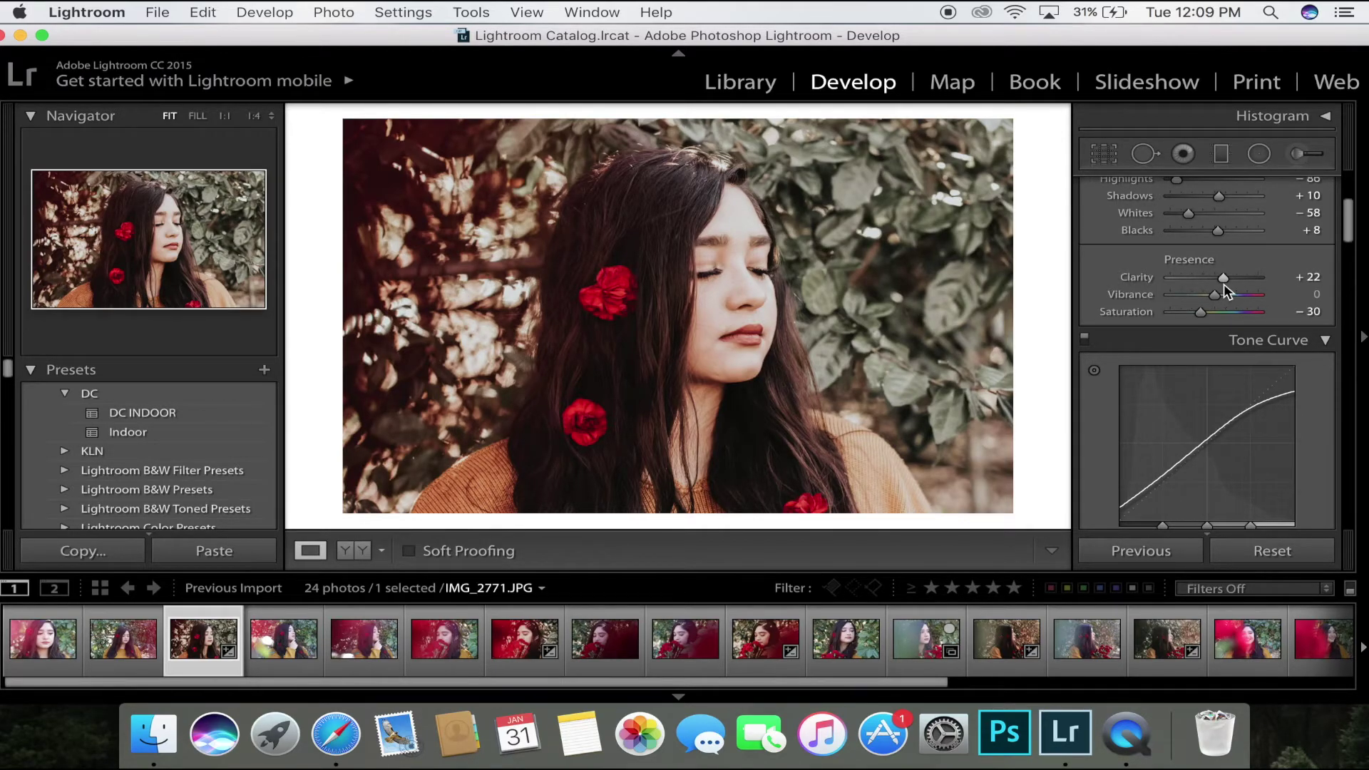
Step: Set the HSL saturation of red to +2 and green to -77
scroll(1223, 283, down, 10)
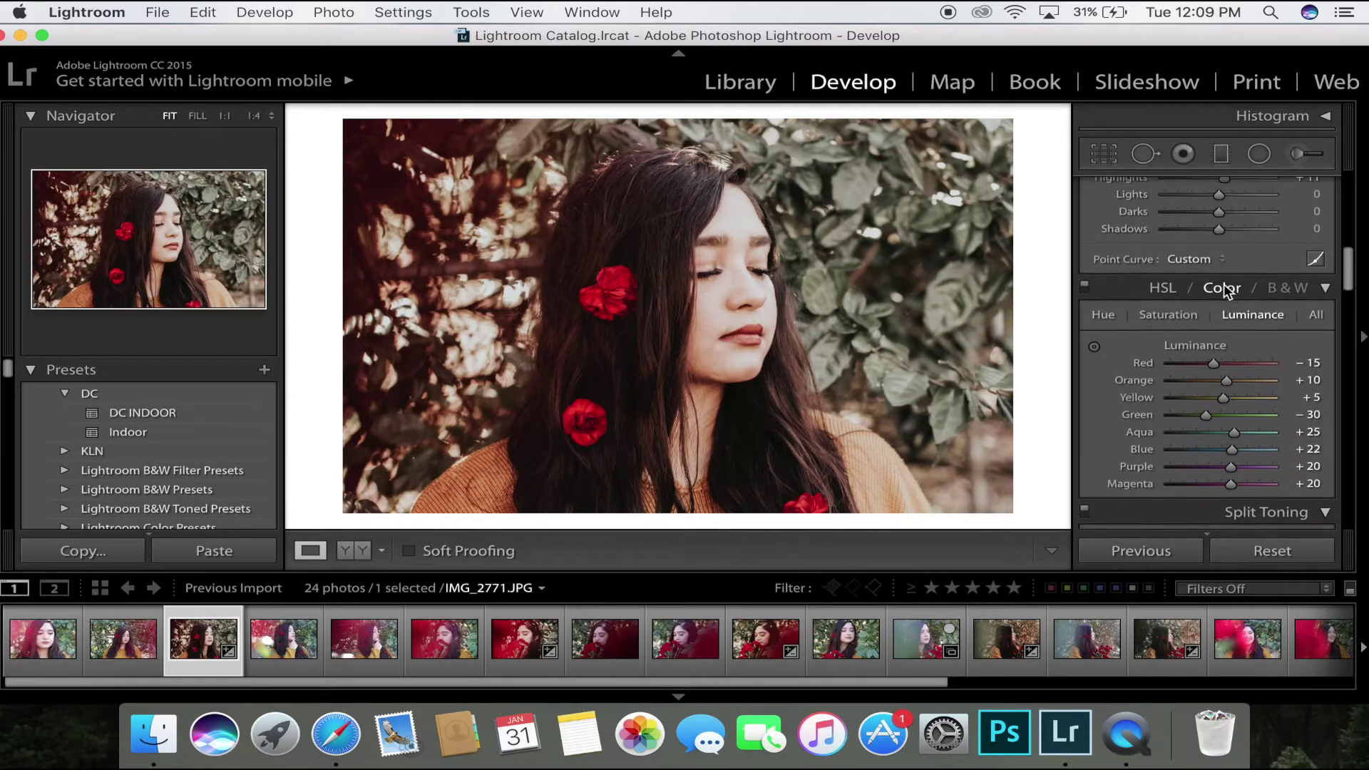
click(1180, 293)
drag(1224, 340, 1179, 396)
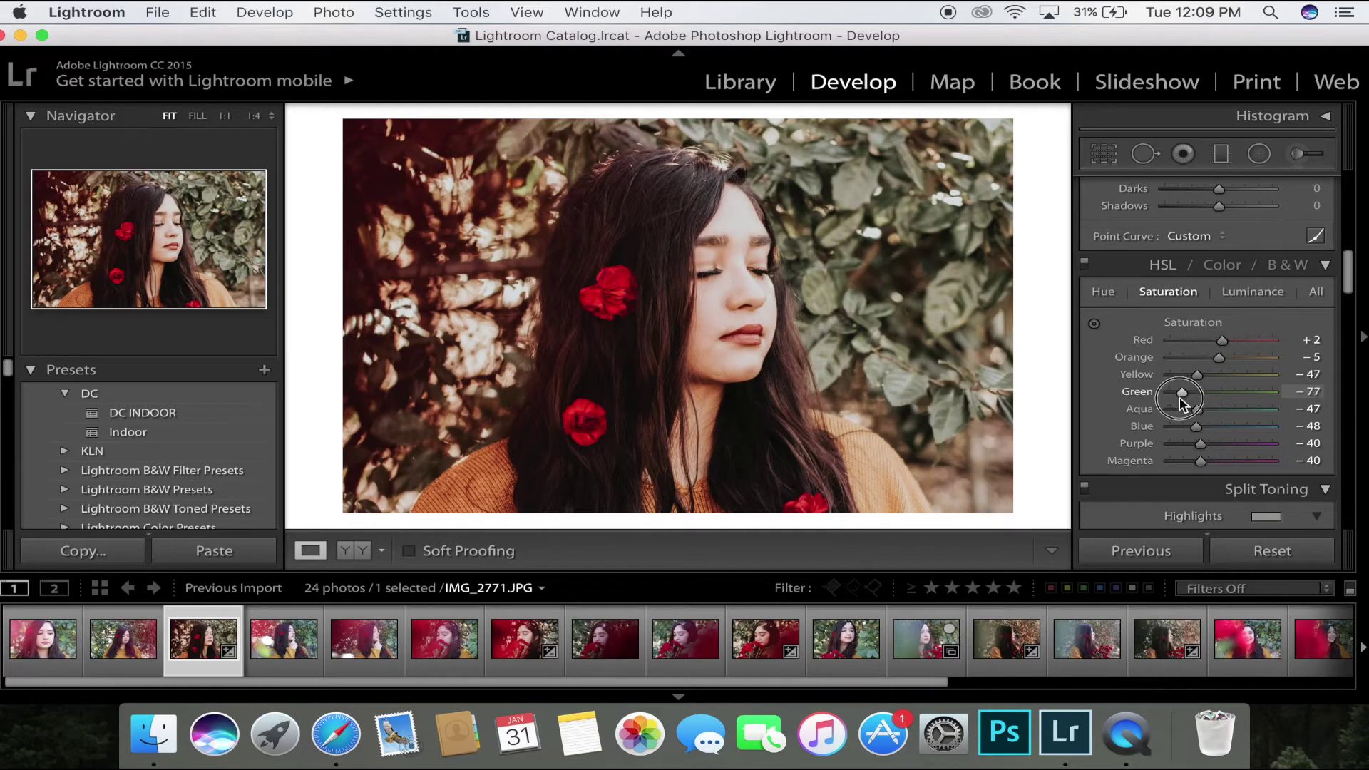
Step: Set the HSL luminance of red to -10 and yellow to +27, and raise the green luminance
click(1253, 292)
drag(1217, 345, 1233, 376)
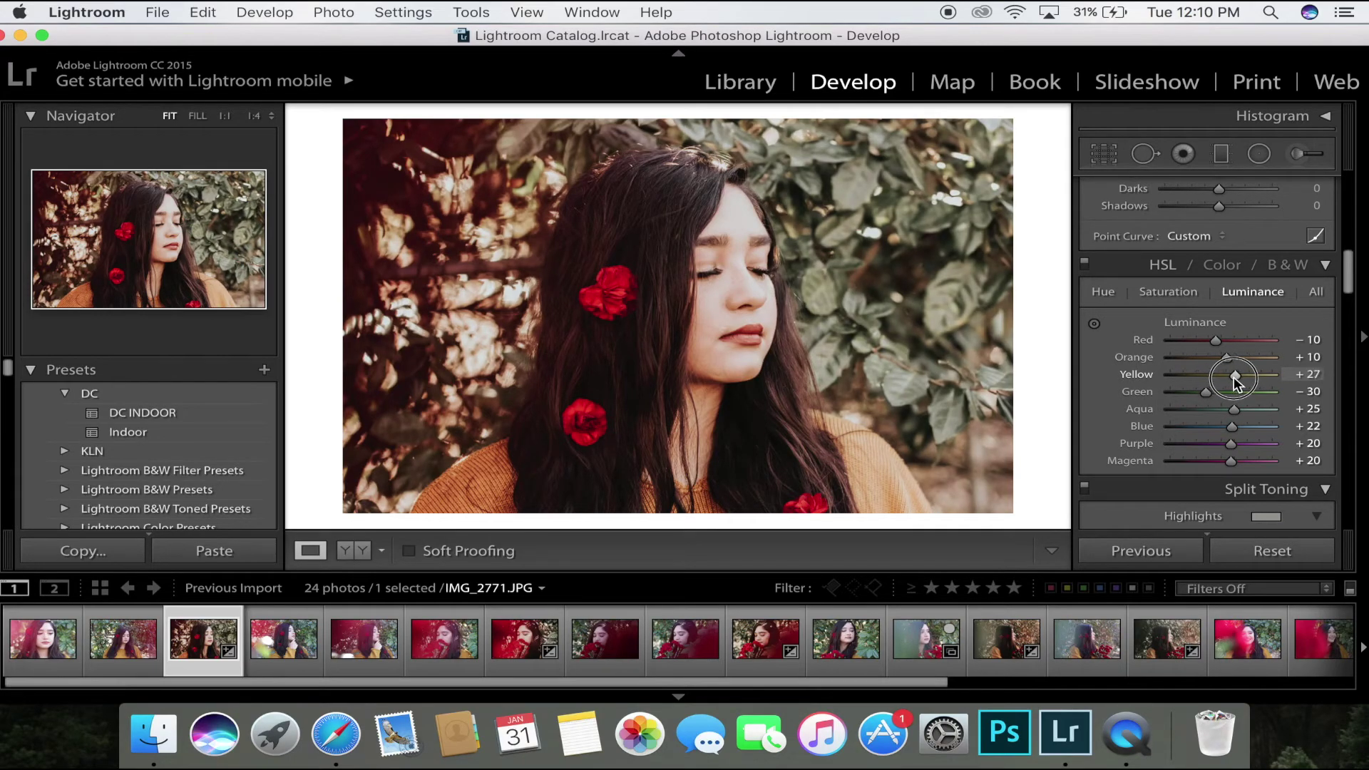
scroll(1227, 377, down, 1)
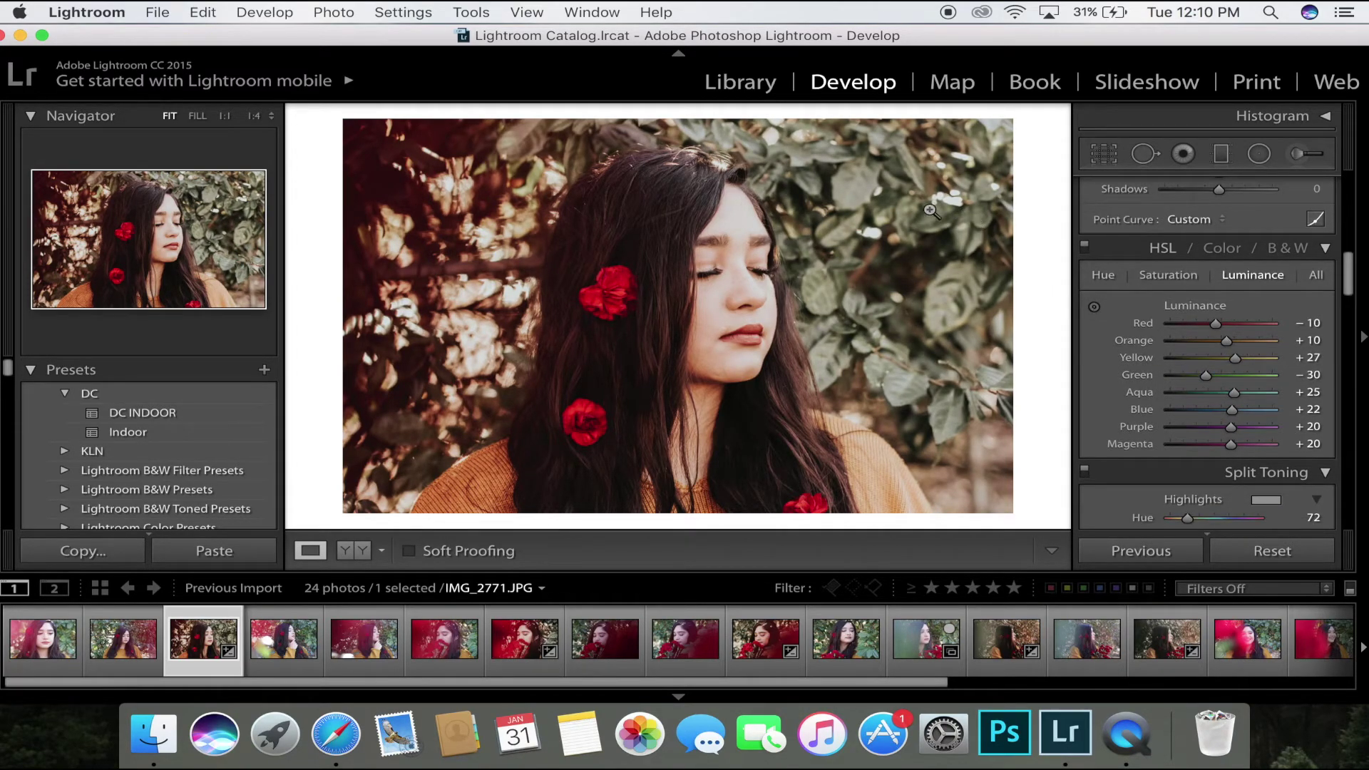
drag(1207, 375, 1229, 375)
Step: Set the Dehaze amount of the portrait to +18
scroll(1223, 369, down, 5)
scroll(1212, 378, down, 10)
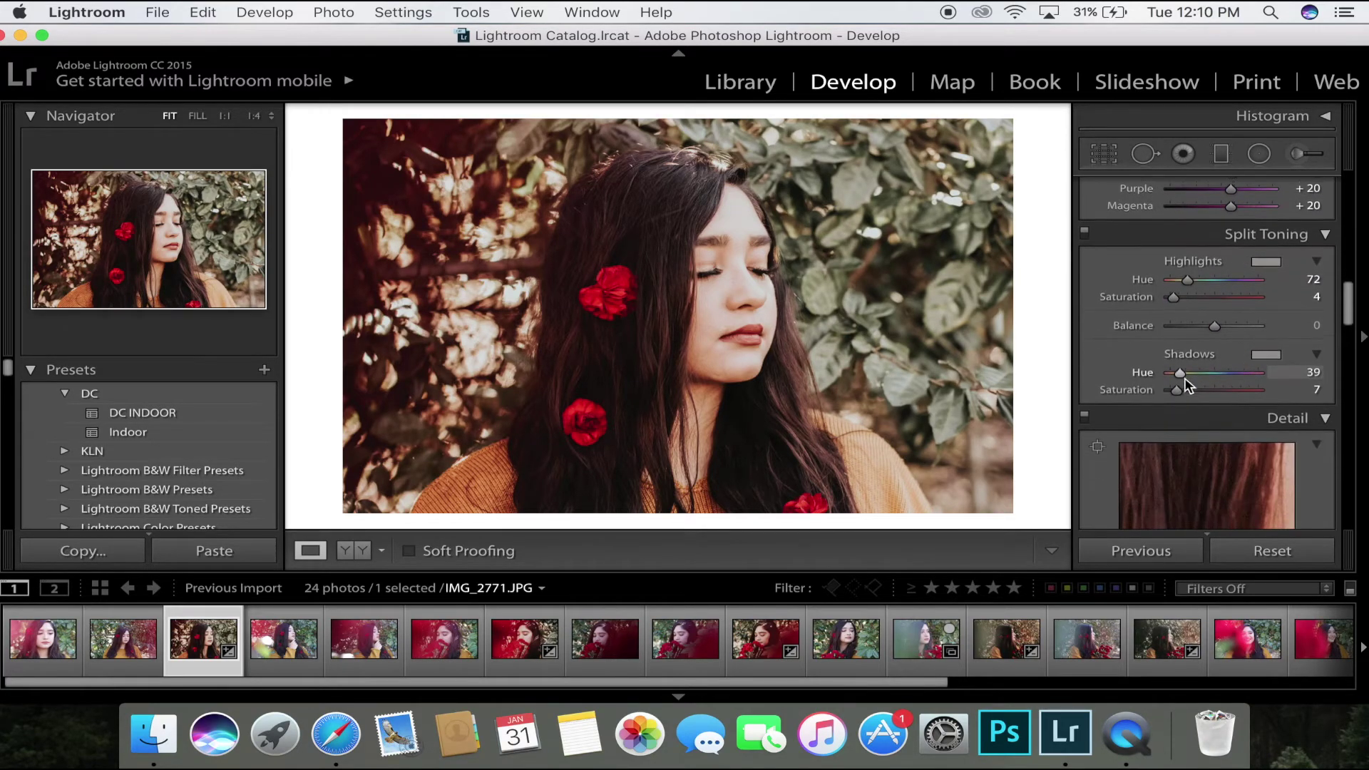
scroll(1233, 384, down, 20)
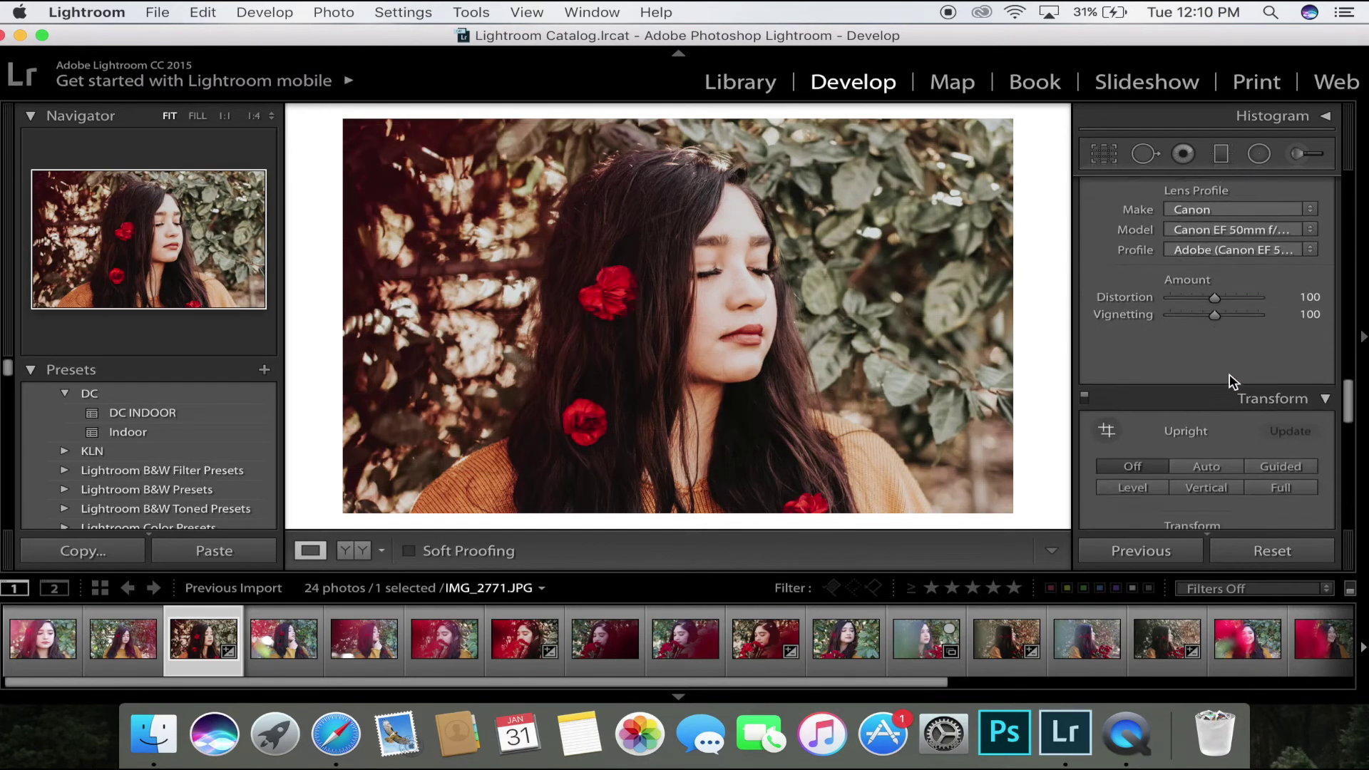
scroll(1229, 374, down, 20)
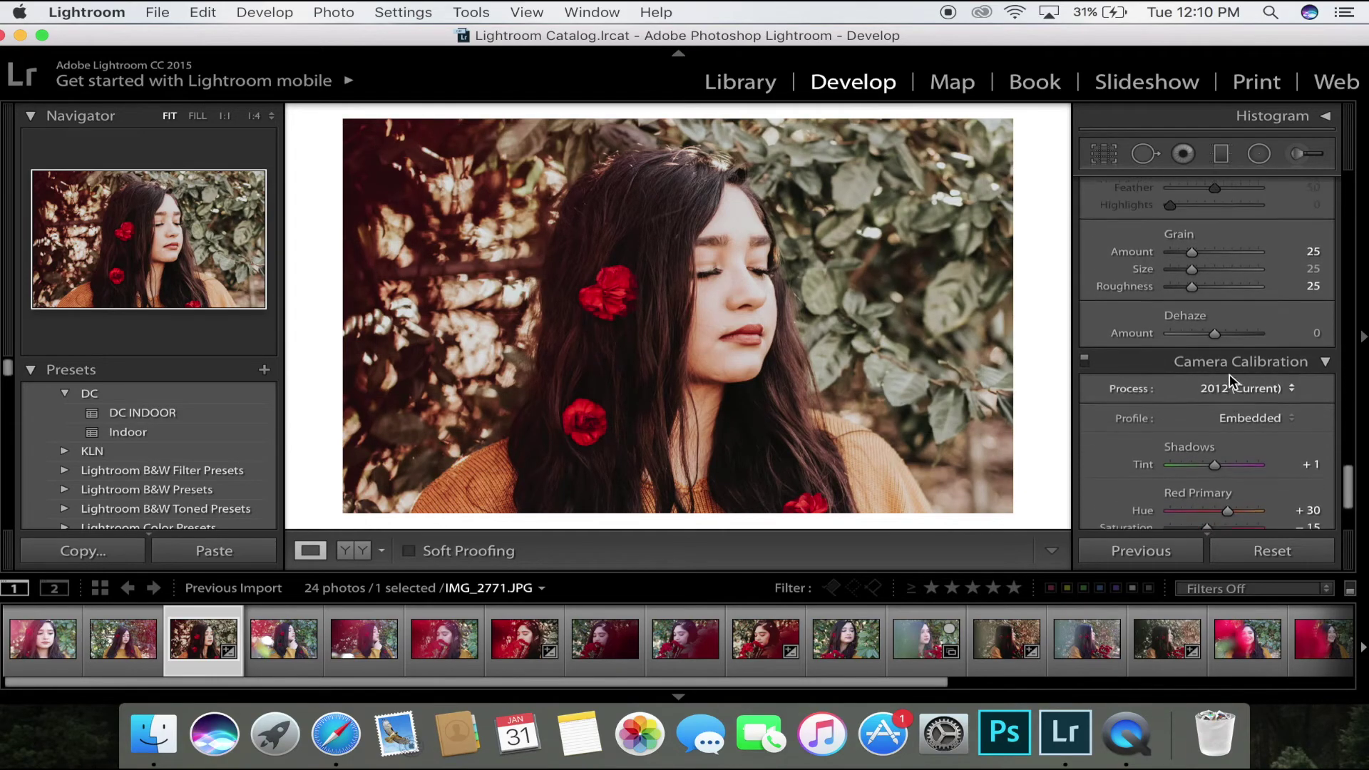
scroll(1193, 297, down, 11)
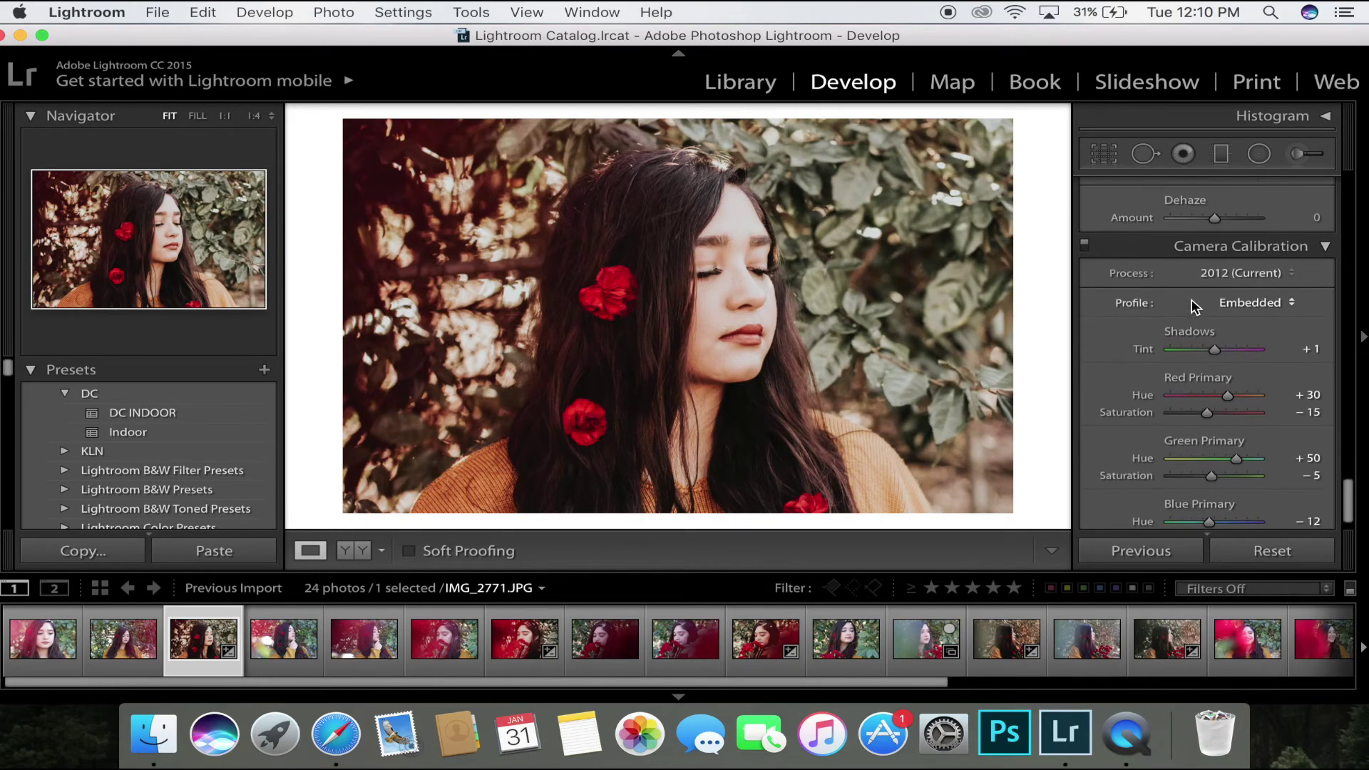
scroll(1191, 301, up, 5)
drag(1214, 402, 1225, 405)
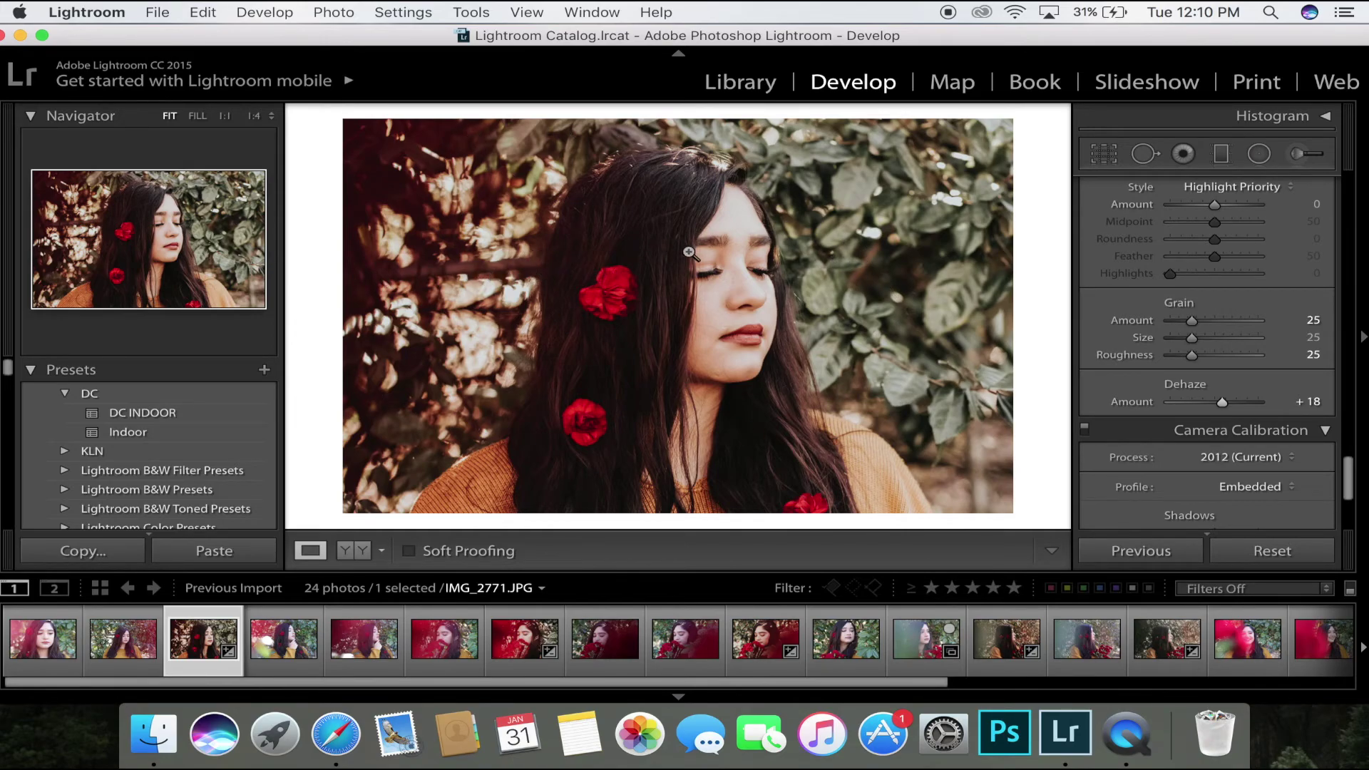
Step: Inspect the skin around the mouth and chin at 1:1, and compare the whole edit with the original photo
click(713, 350)
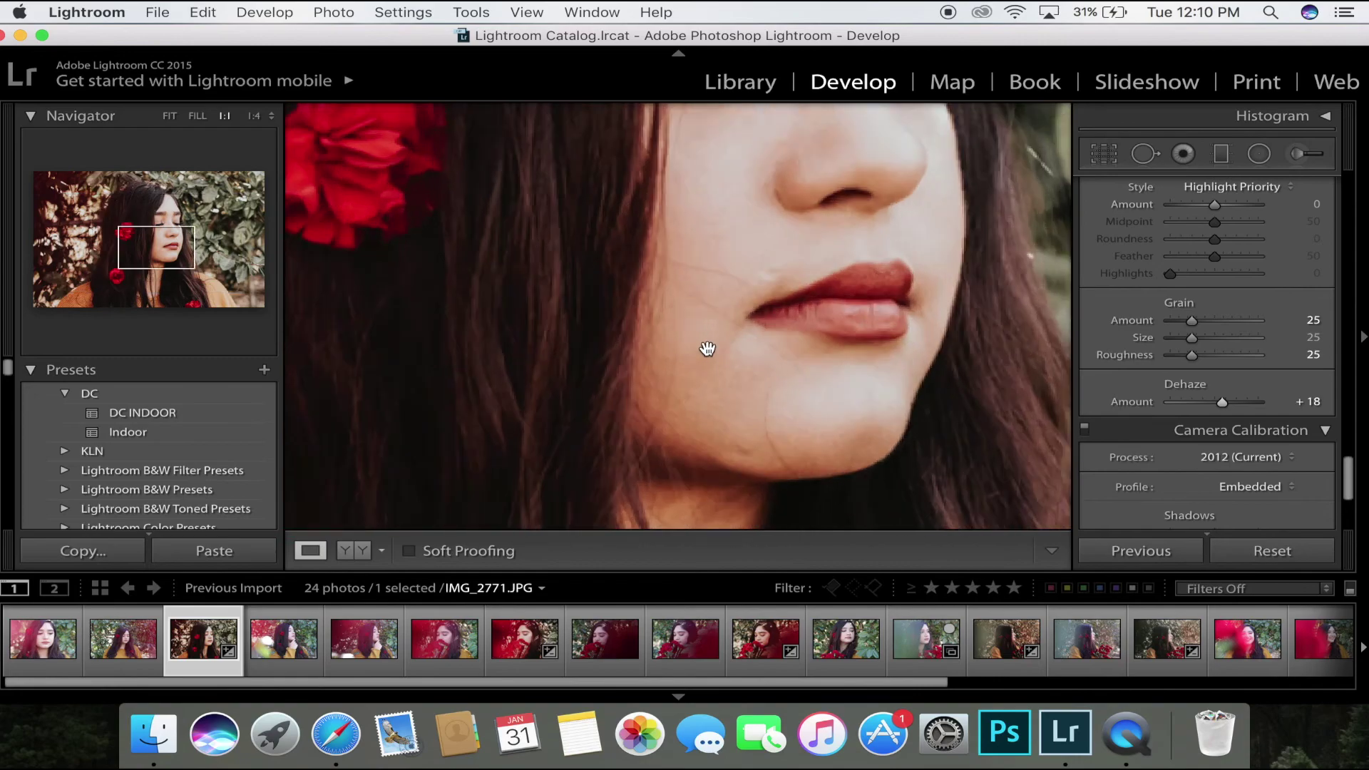
click(788, 360)
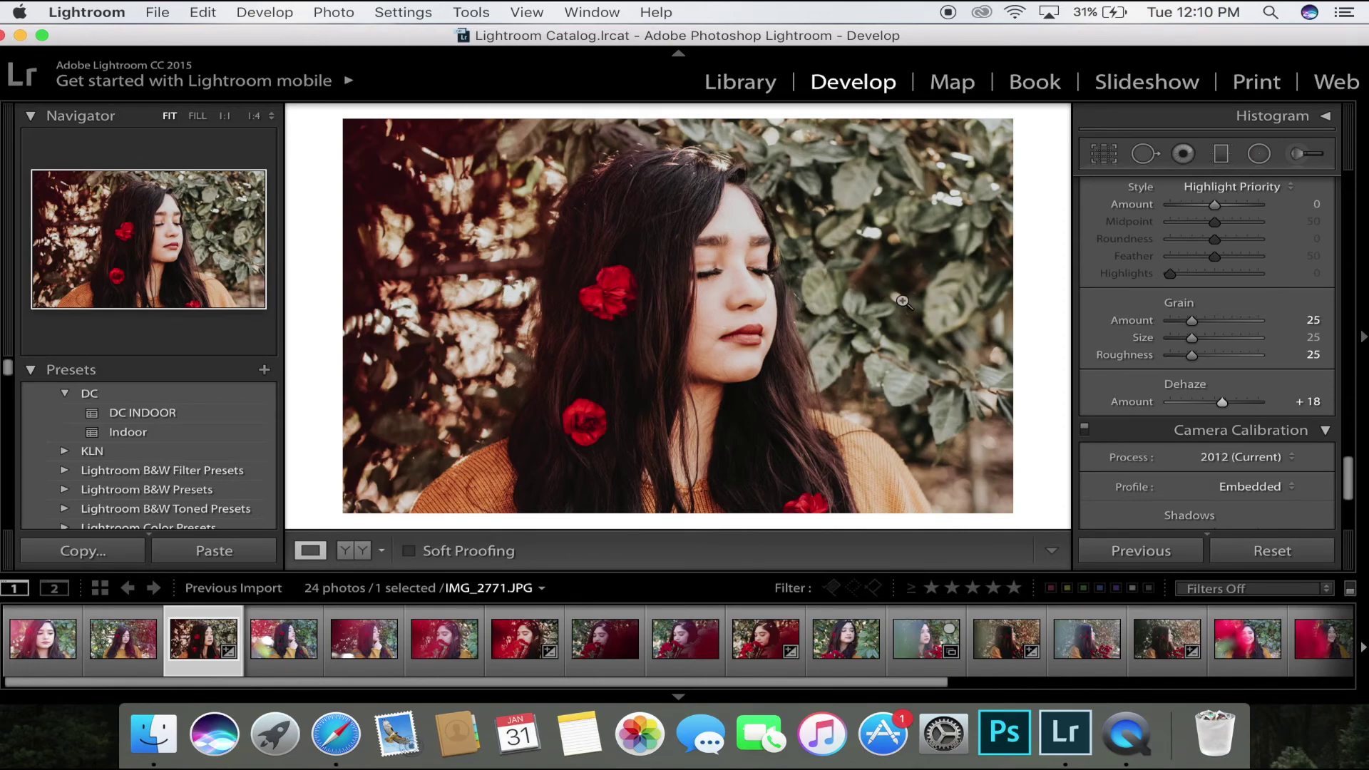
key(backslash)
key(backslash)
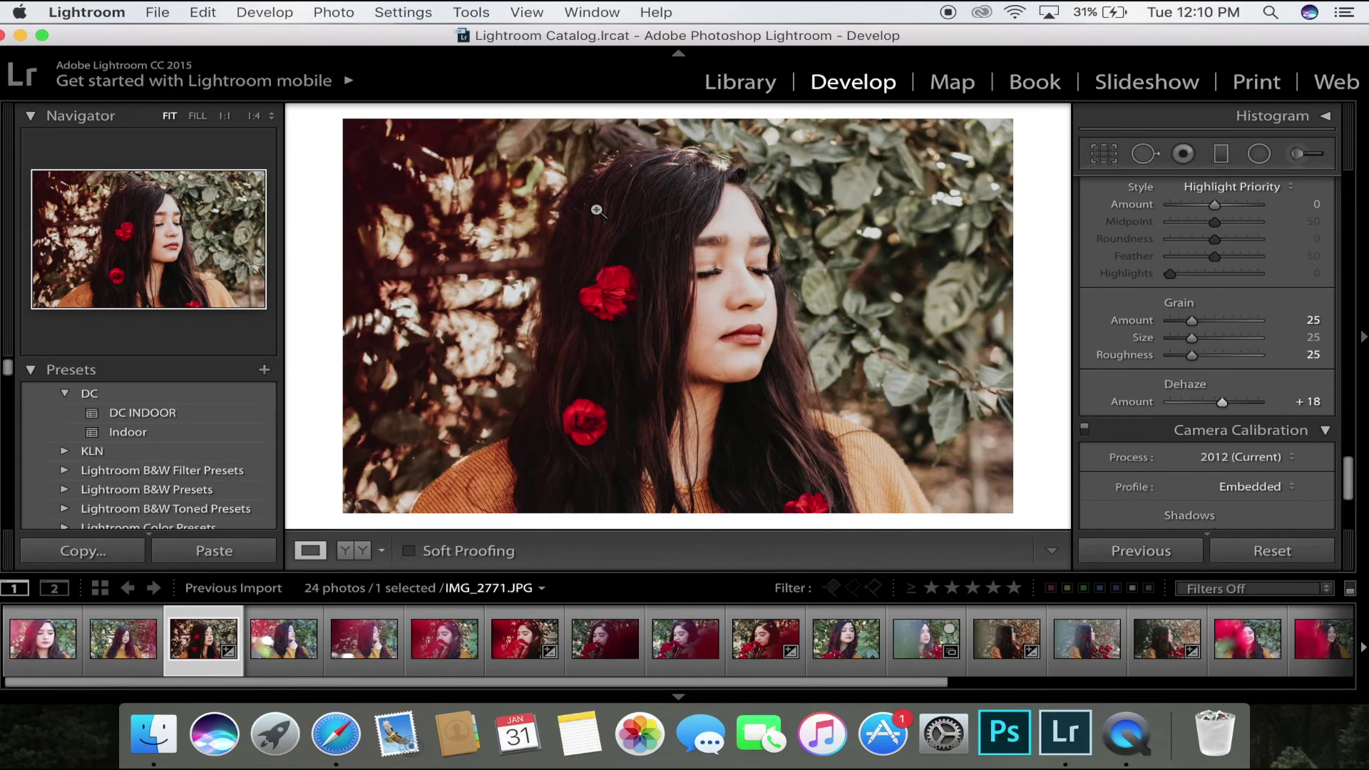